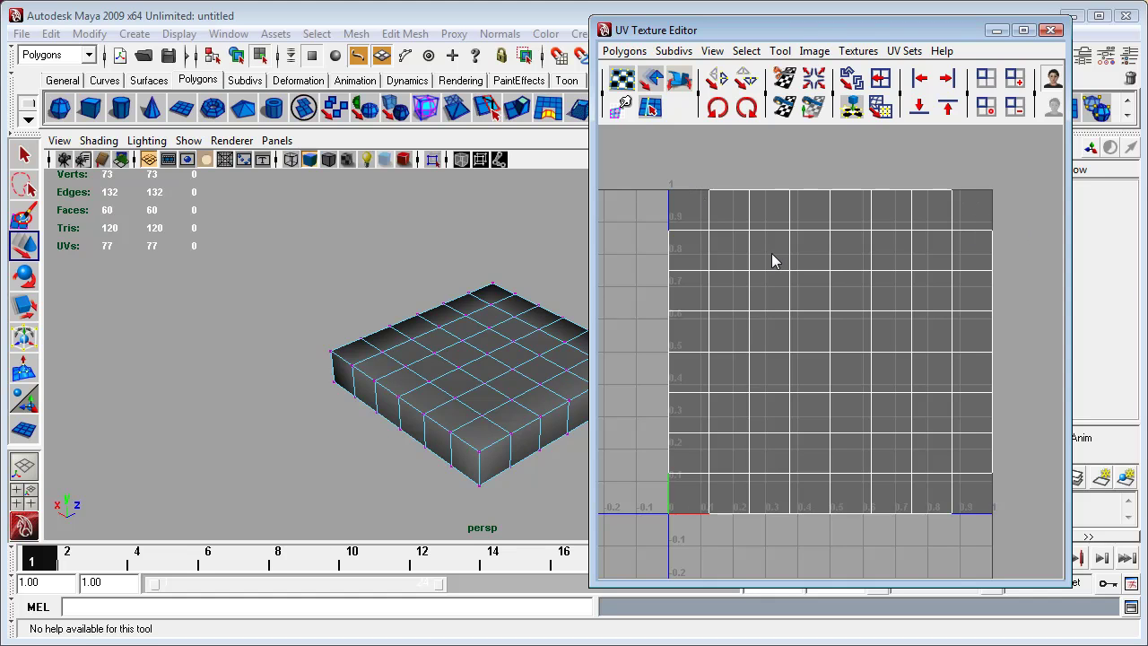
# - Switch to UV selection mode and select the UV at the layout's top-left corner
pyautogui.rightClick(788, 208)
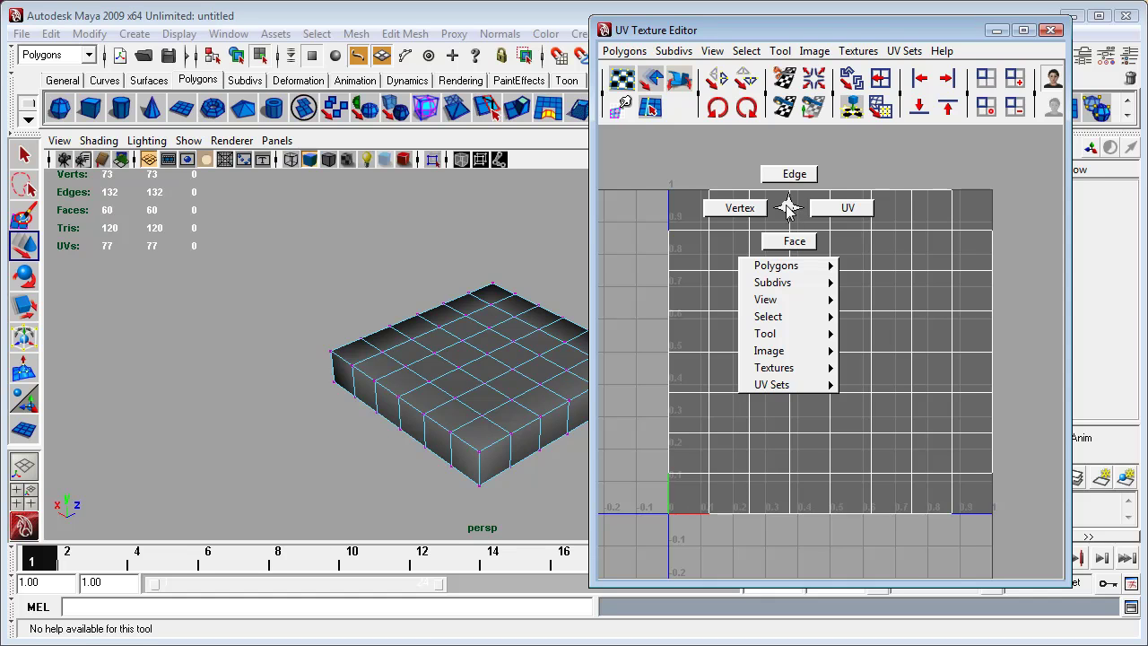
pyautogui.moveTo(788, 207); pyautogui.dragTo(847, 213, button='right')
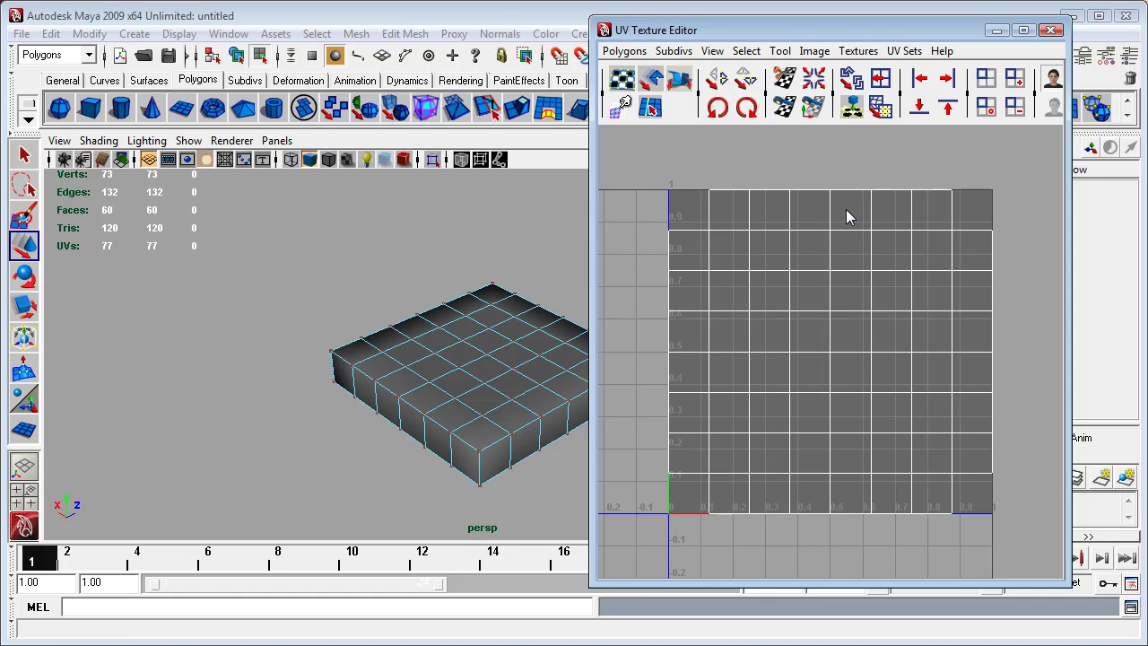
pyautogui.moveTo(669, 176); pyautogui.dragTo(725, 210)
pyautogui.press('w')
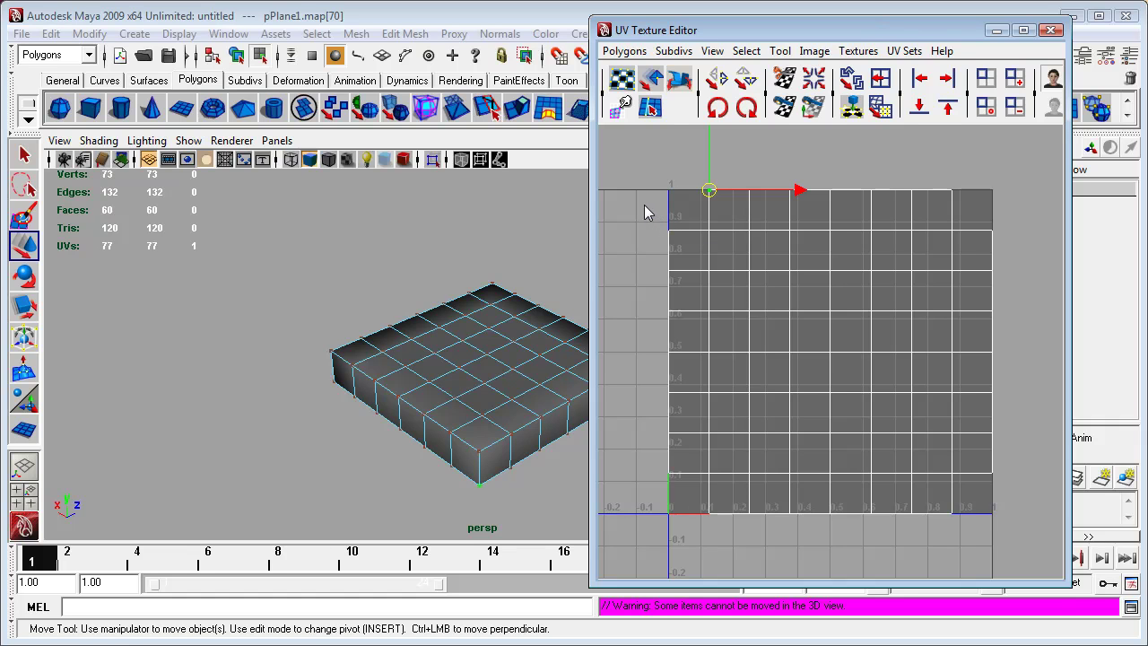
# - Add the left-edge, top-right, right-side, bottom and bottom-left border UVs to the selection
pyautogui.keyDown('shift'); pyautogui.moveTo(644, 212); pyautogui.dragTo(680, 242); pyautogui.keyUp('shift')
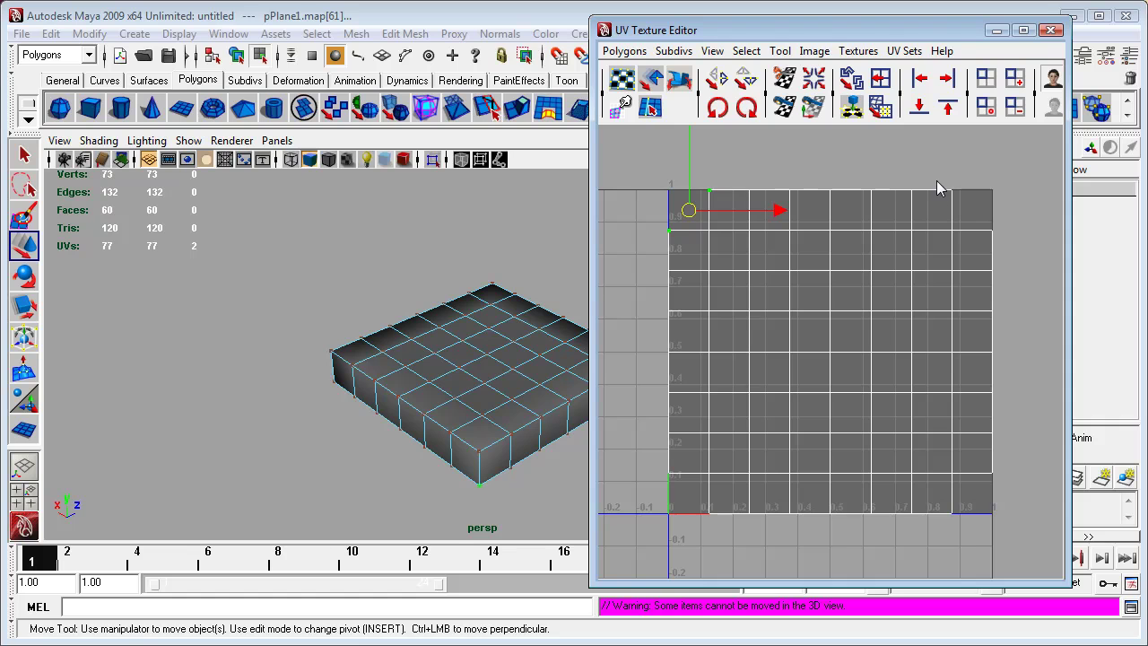
pyautogui.keyDown('shift'); pyautogui.moveTo(937, 186); pyautogui.dragTo(1005, 250); pyautogui.keyUp('shift')
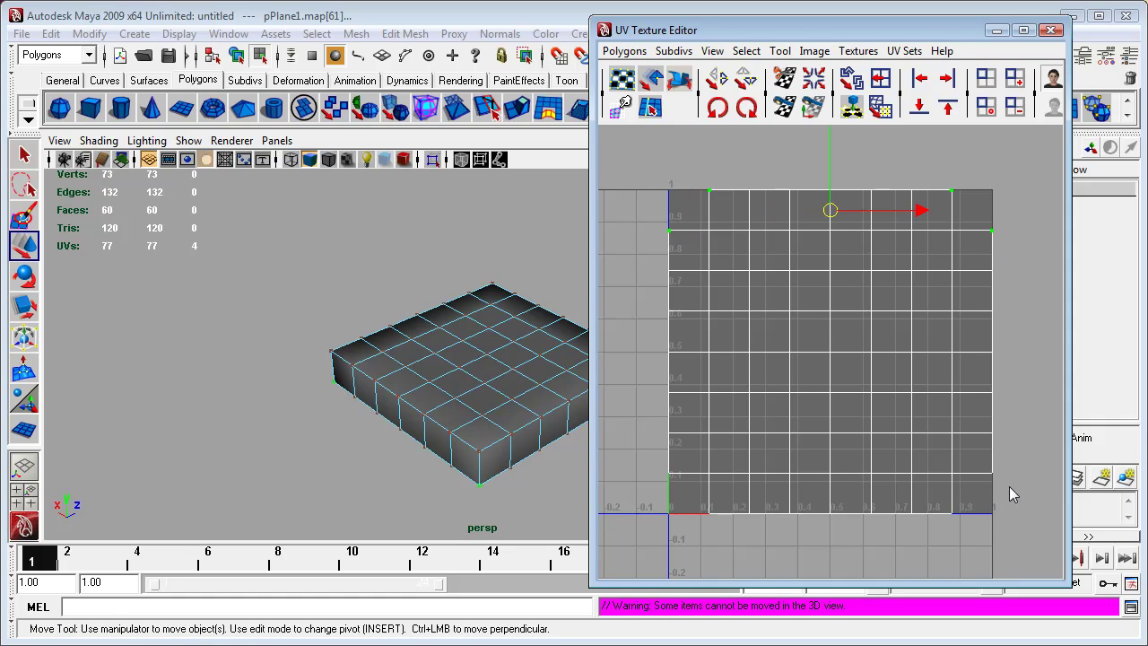
pyautogui.keyDown('shift'); pyautogui.moveTo(1008, 493); pyautogui.dragTo(986, 460); pyautogui.keyUp('shift')
pyautogui.keyDown('shift'); pyautogui.moveTo(944, 505); pyautogui.dragTo(960, 522); pyautogui.keyUp('shift')
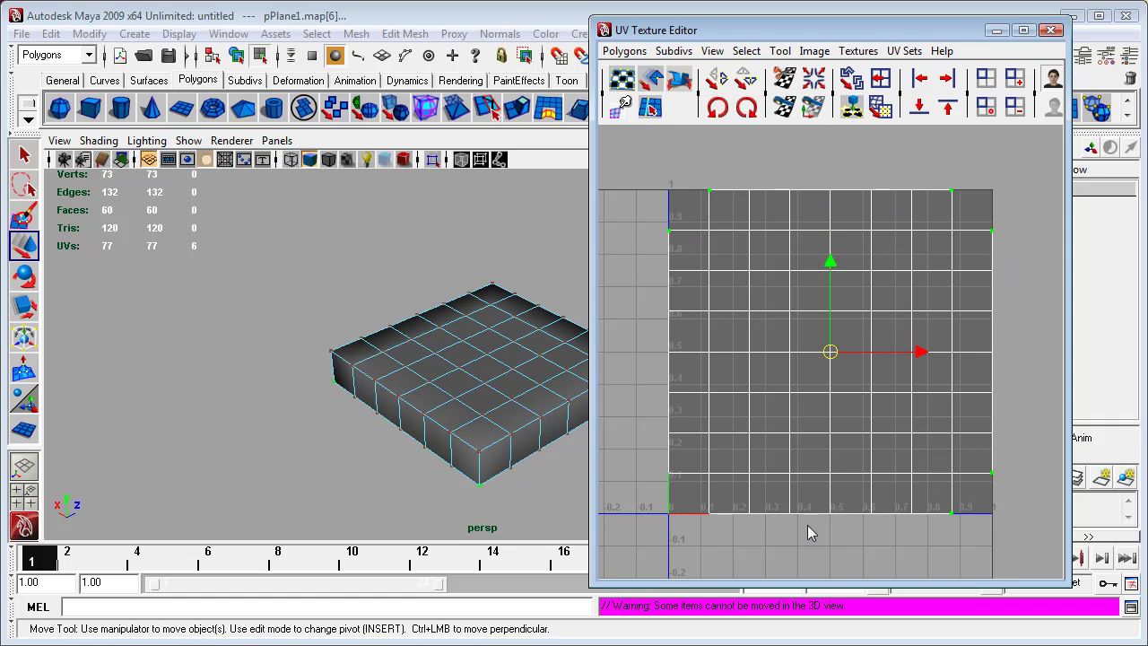
pyautogui.keyDown('shift'); pyautogui.moveTo(666, 461); pyautogui.dragTo(730, 528); pyautogui.keyUp('shift')
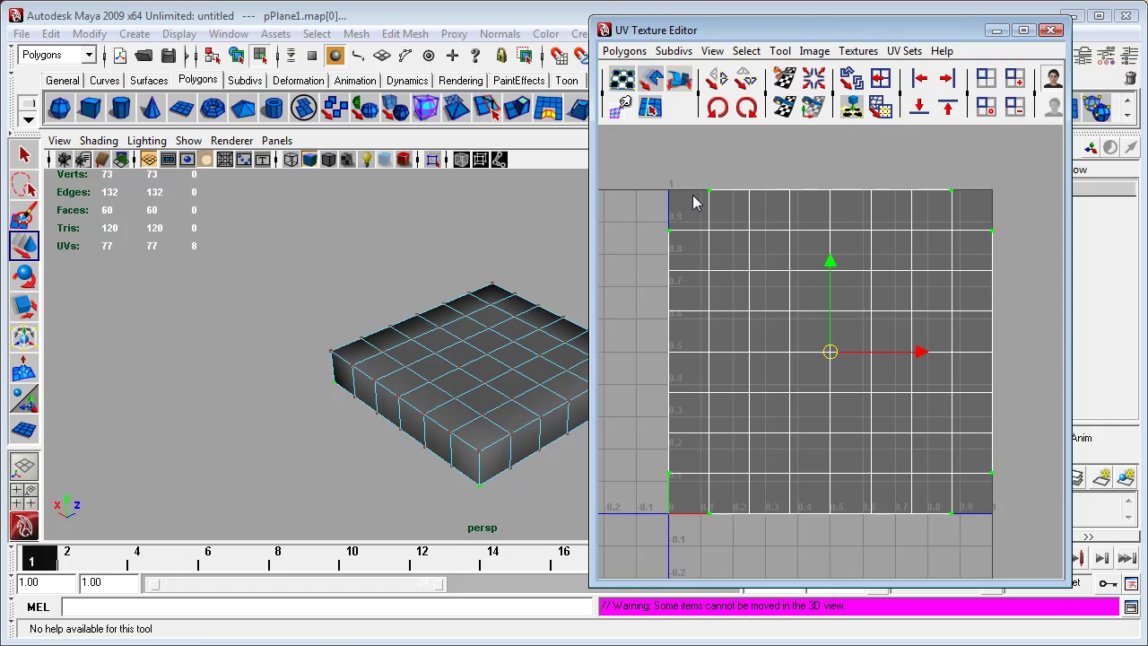
# - Sew the selected border UV edges, then select the layout's four outer corner UVs
pyautogui.click(810, 106)
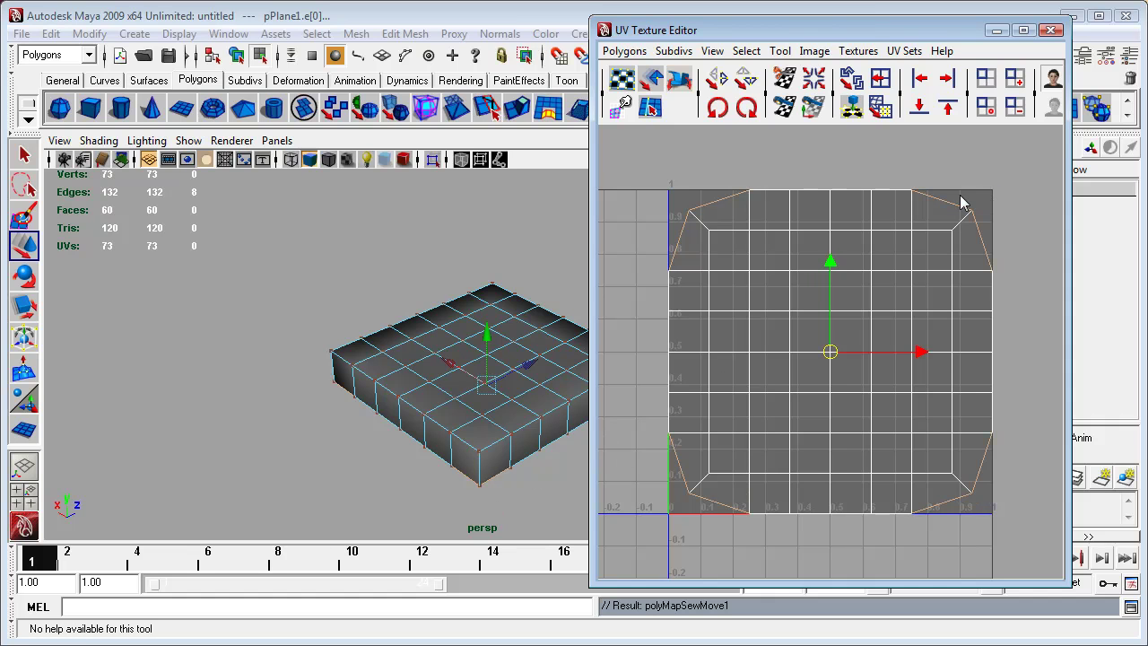
pyautogui.moveTo(676, 191); pyautogui.dragTo(701, 226)
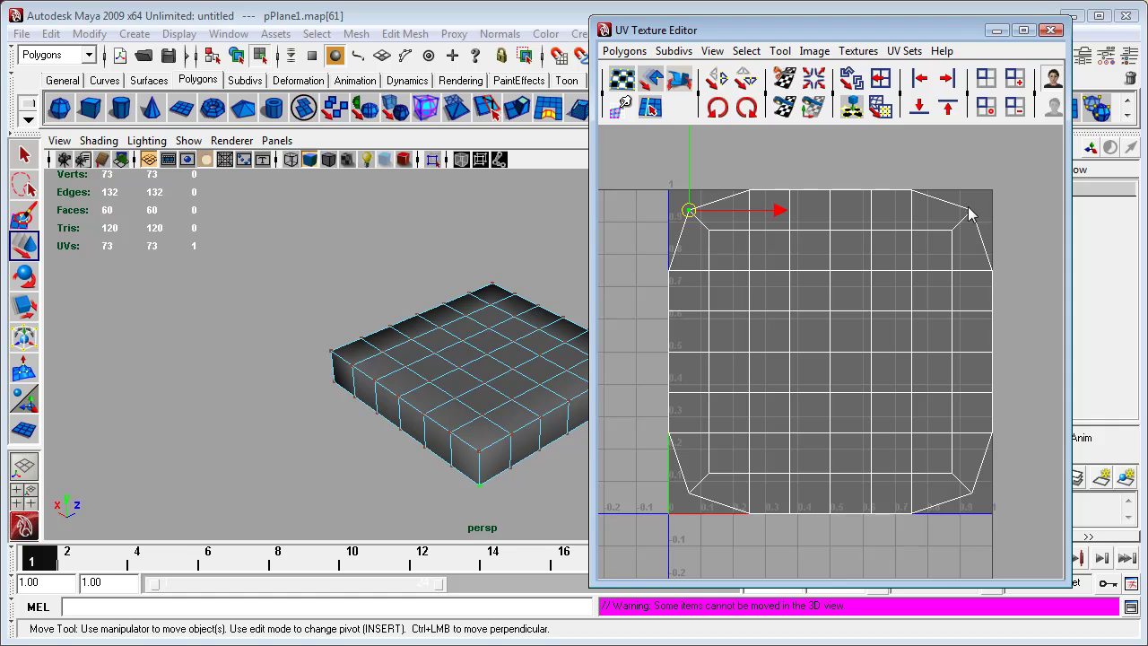
pyautogui.moveTo(955, 193); pyautogui.dragTo(989, 220)
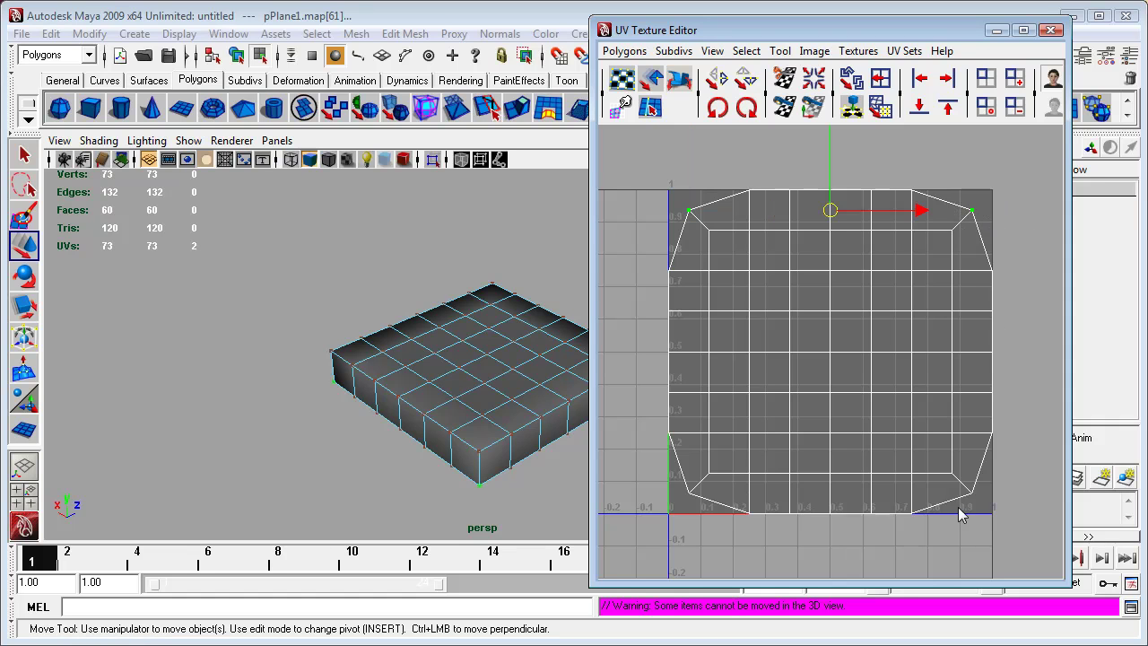
pyautogui.keyDown('shift'); pyautogui.moveTo(960, 481); pyautogui.dragTo(979, 511); pyautogui.keyUp('shift')
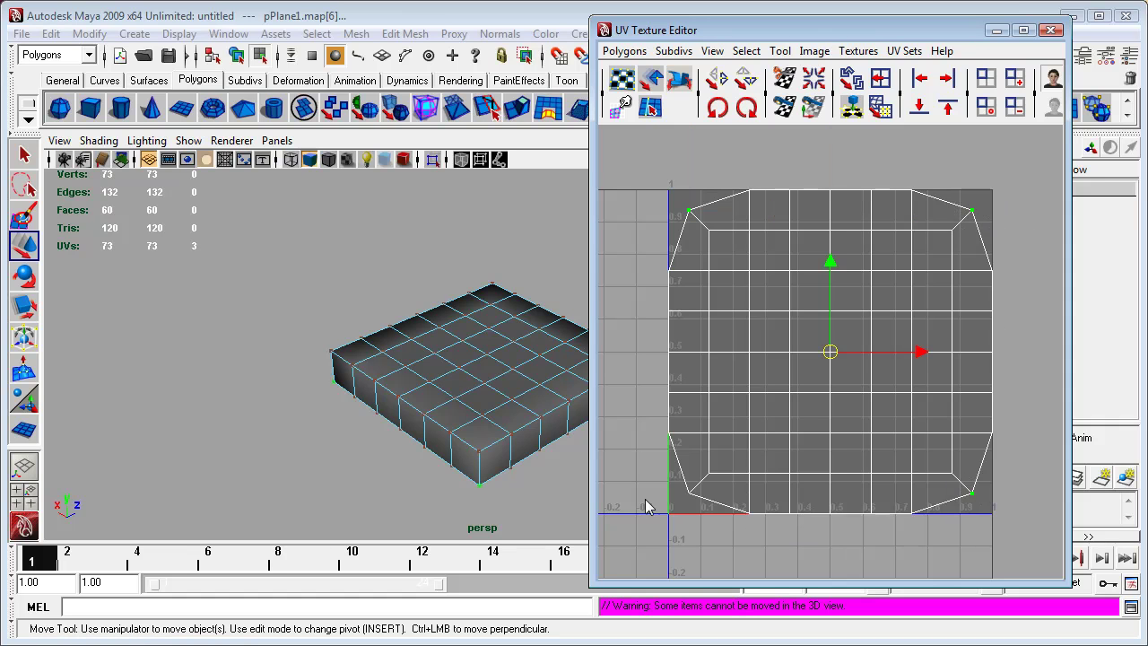
pyautogui.keyDown('shift'); pyautogui.moveTo(673, 482); pyautogui.dragTo(710, 491); pyautogui.keyUp('shift')
# - Uniformly scale the four selected corner UVs with the Scale tool's centre handle
pyautogui.press('r')
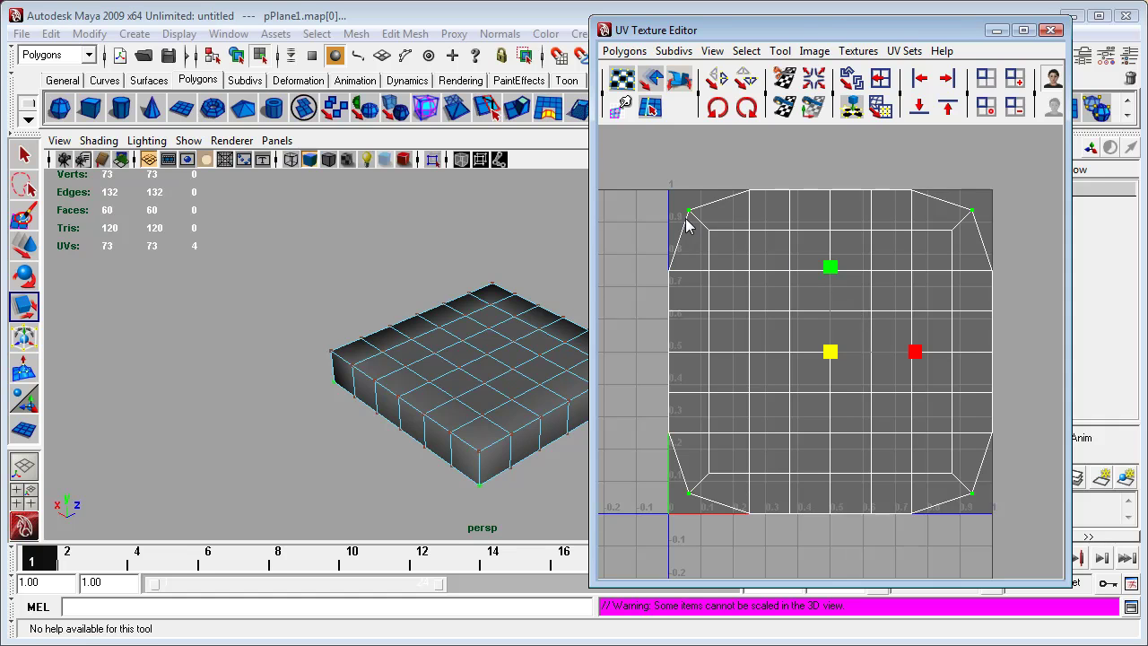
pyautogui.click(831, 353)
pyautogui.moveTo(831, 351); pyautogui.dragTo(835, 353)
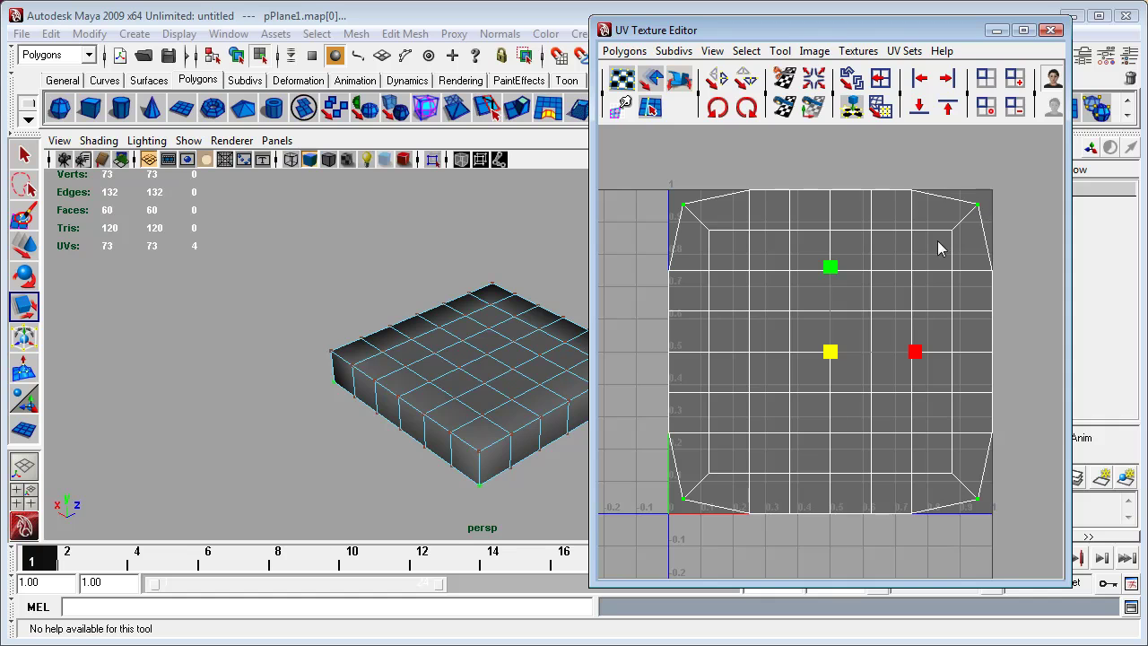
pyautogui.moveTo(832, 355); pyautogui.dragTo(833, 355)
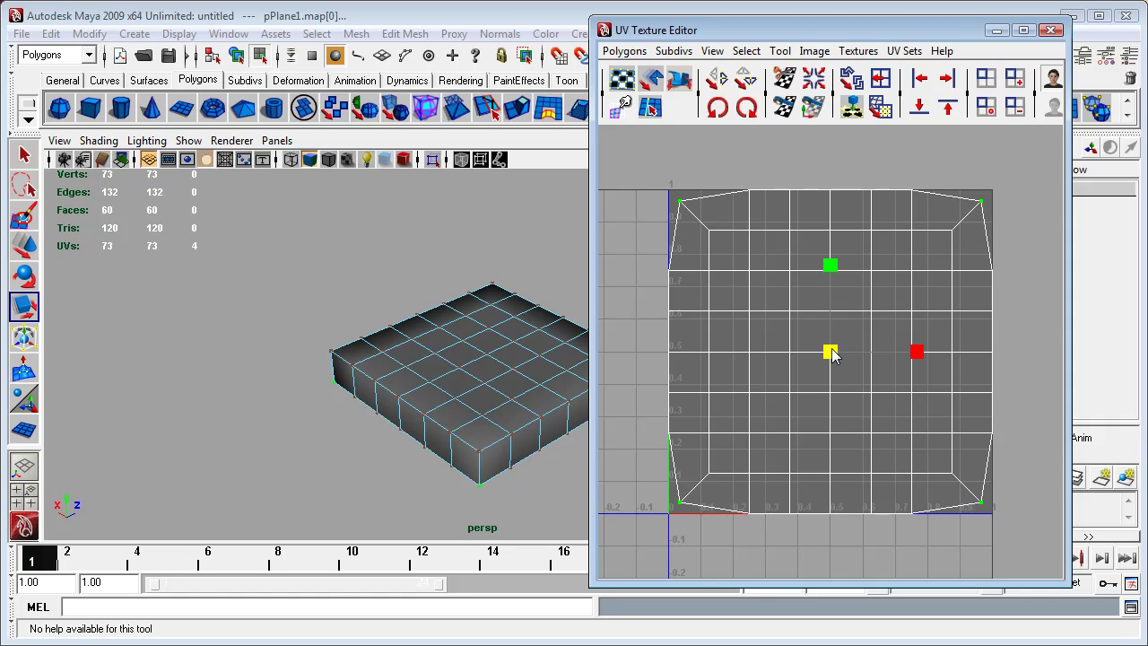
# - Close the UV Texture Editor, clear the selection and reselect the slab as a whole object
pyautogui.click(1051, 31)
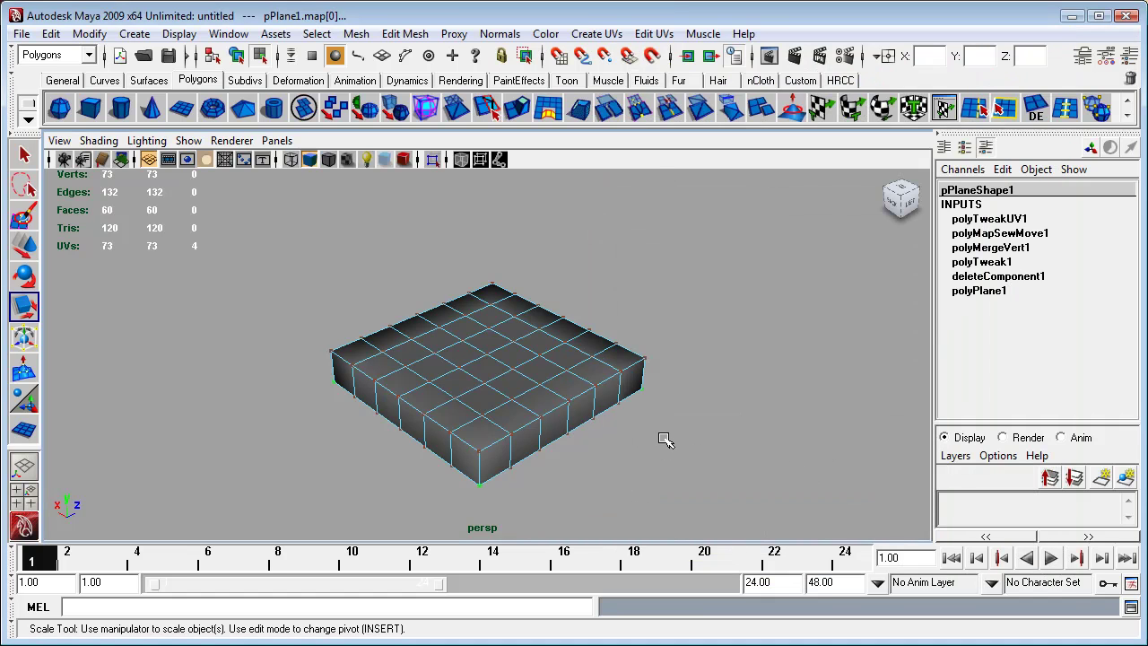
pyautogui.click(618, 296)
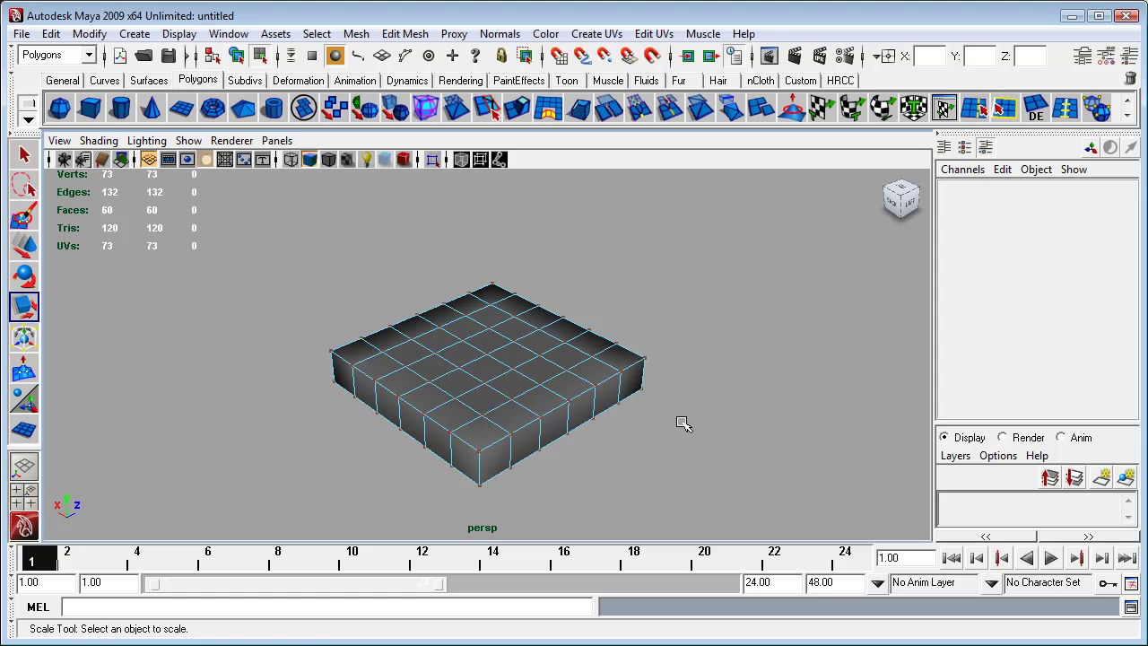
pyautogui.keyDown('alt'); pyautogui.moveTo(682, 424); pyautogui.dragTo(525, 401); pyautogui.keyUp('alt')
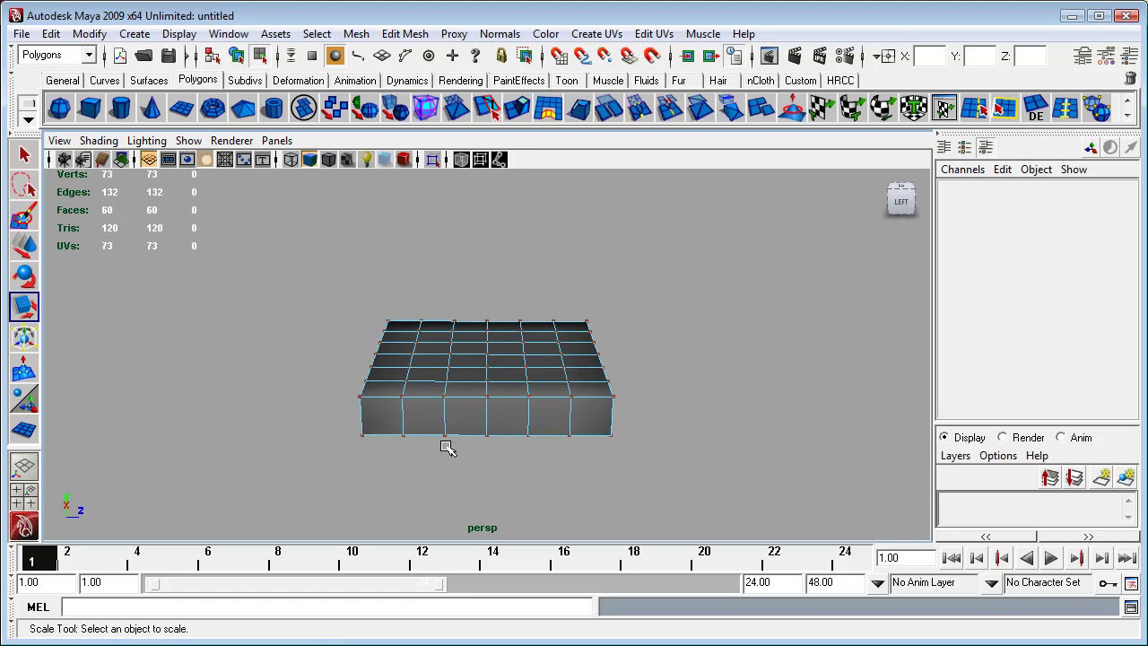
pyautogui.keyDown('alt'); pyautogui.moveTo(421, 492); pyautogui.dragTo(495, 516); pyautogui.keyUp('alt')
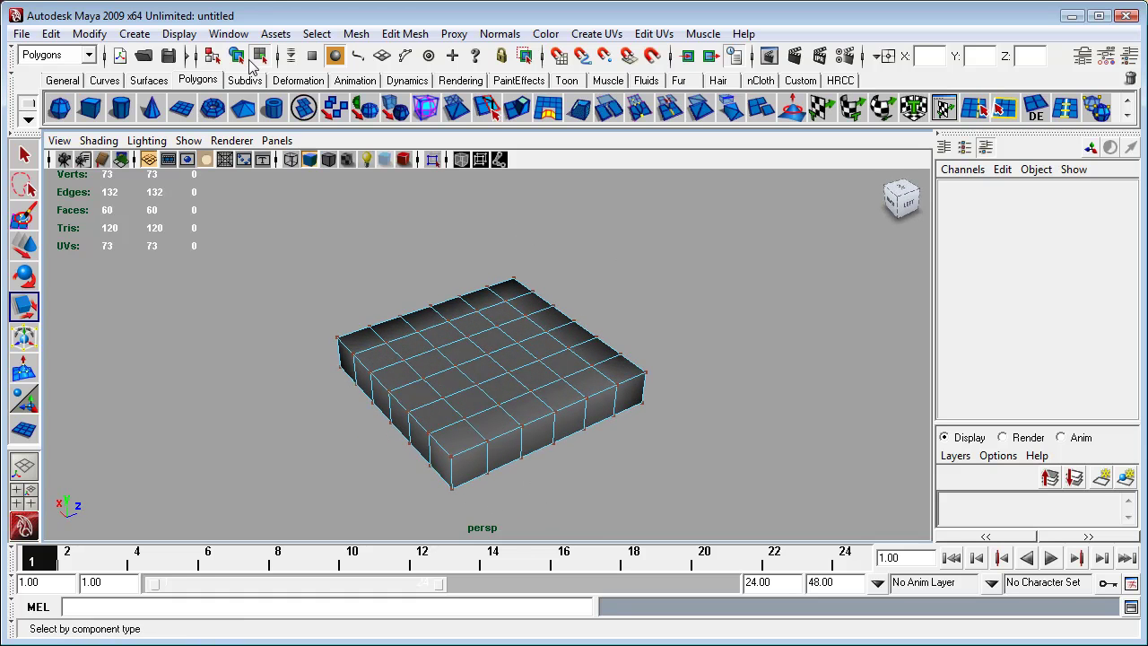
pyautogui.click(237, 55)
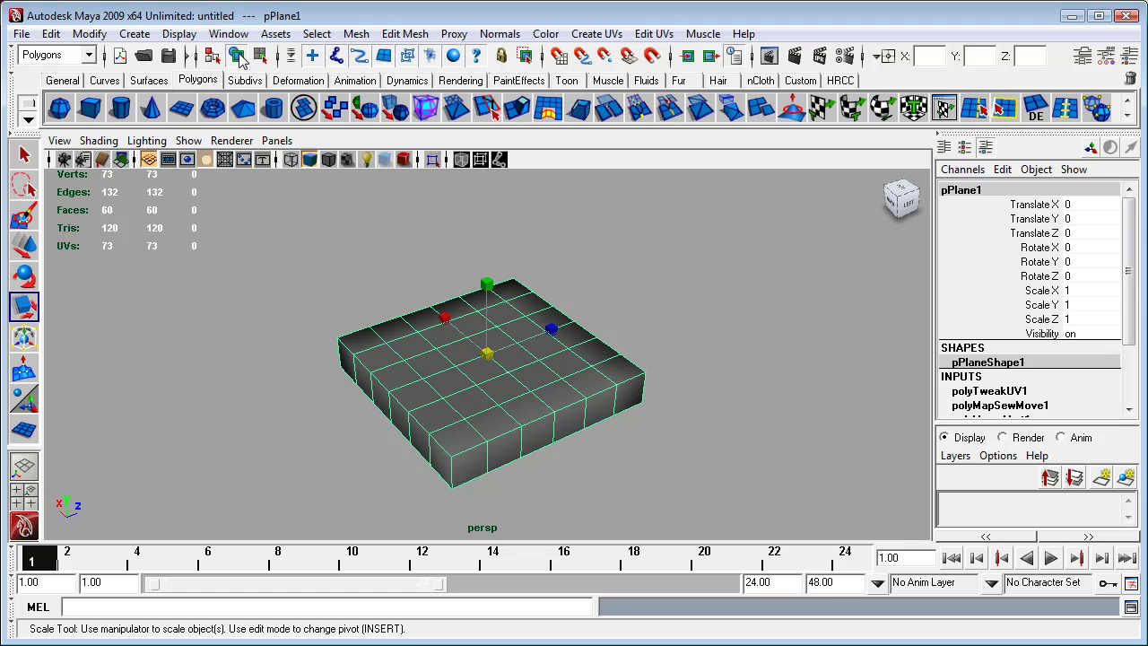
# - Add a nonlinear bend deformer to the slab, creating bend1 and its handle
pyautogui.click(299, 81)
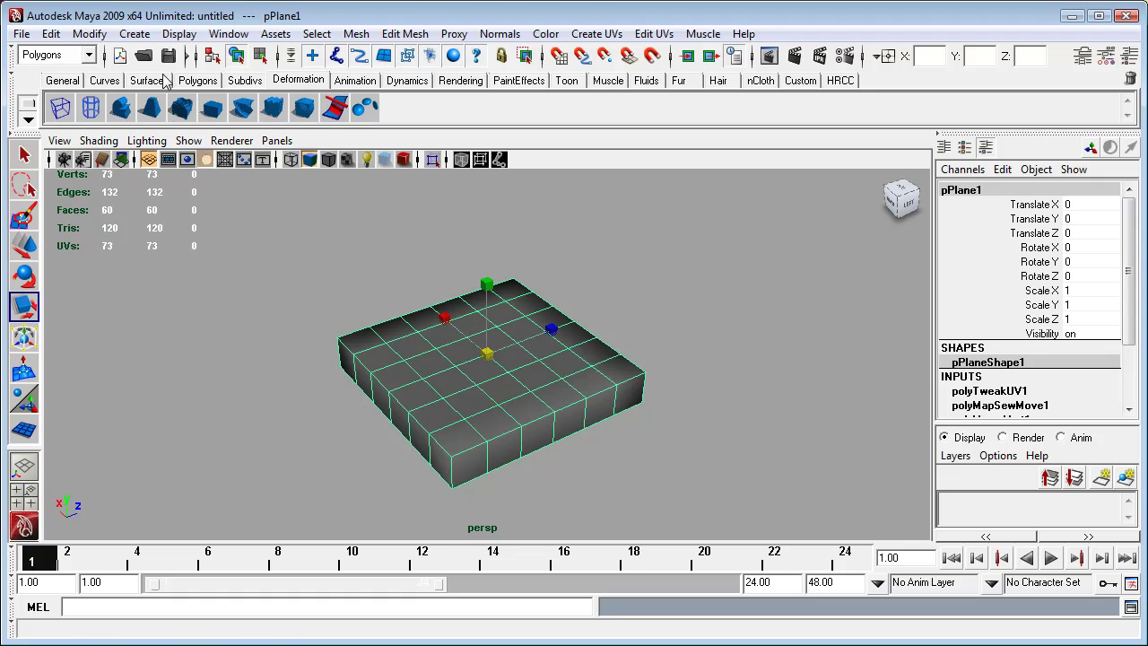
pyautogui.click(89, 55)
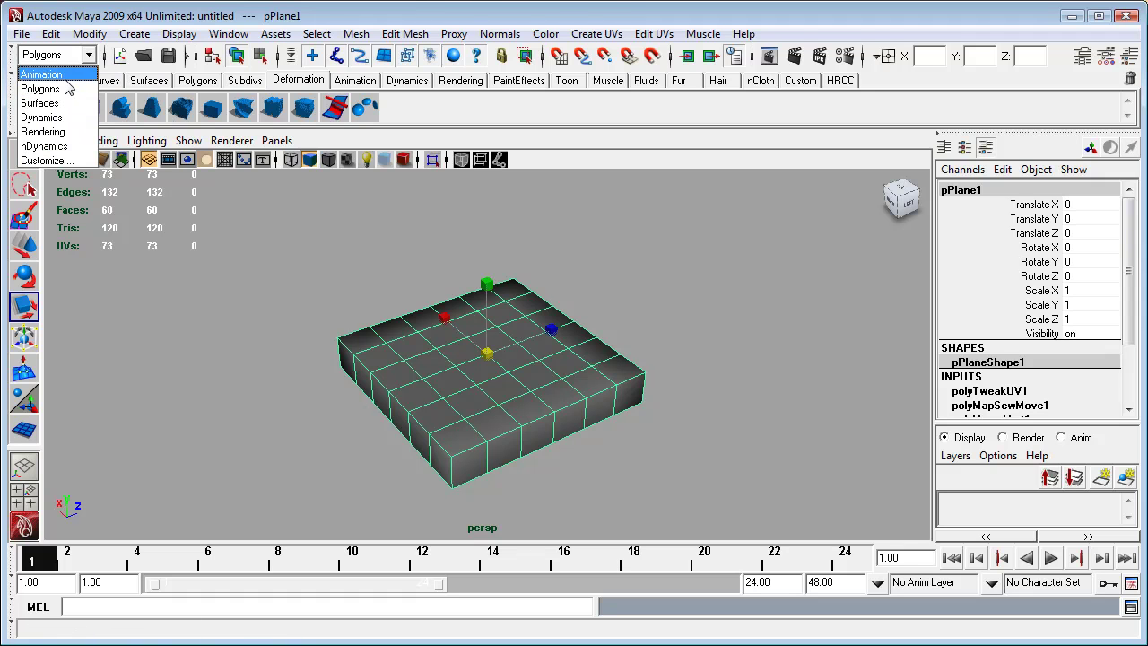
pyautogui.click(67, 77)
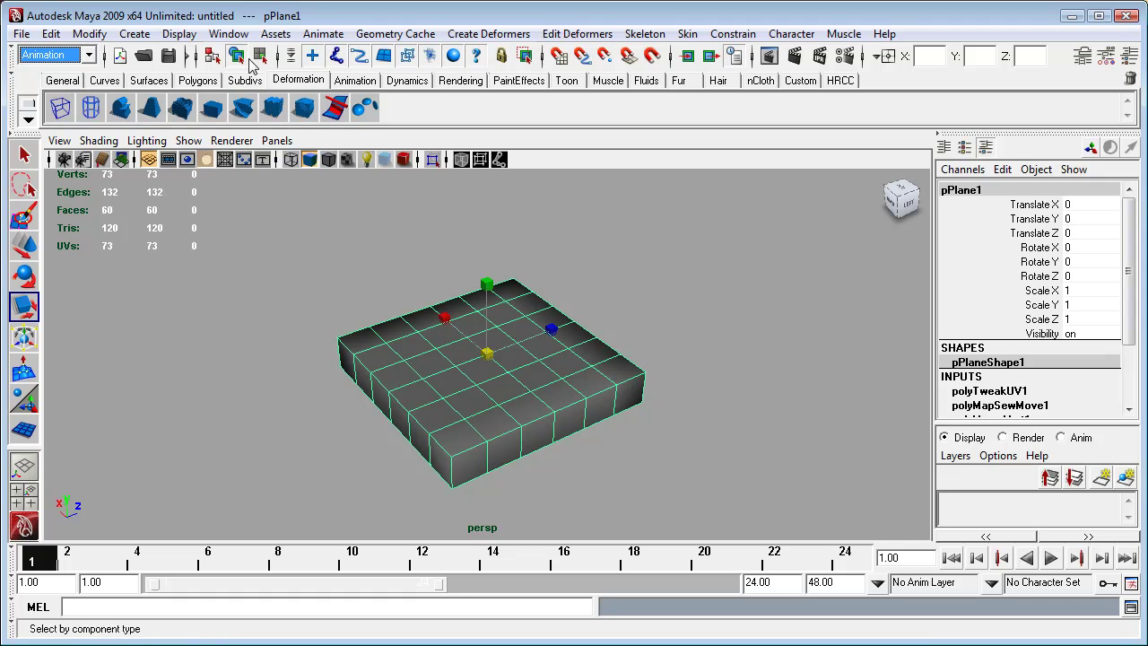
pyautogui.press('F3')
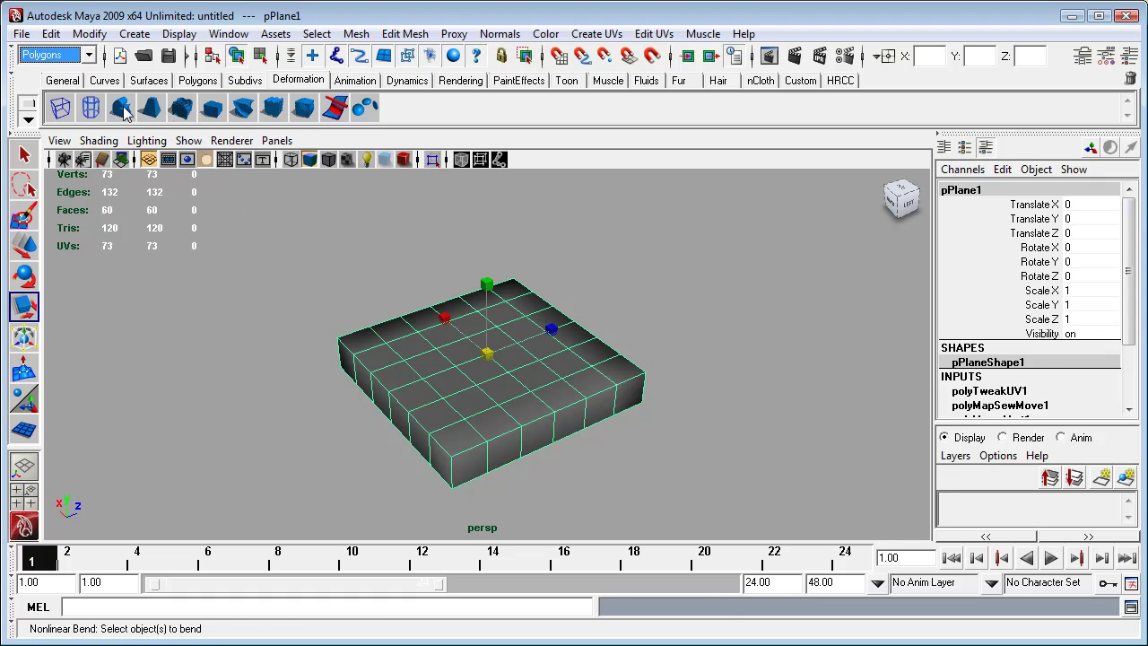
pyautogui.click(120, 108)
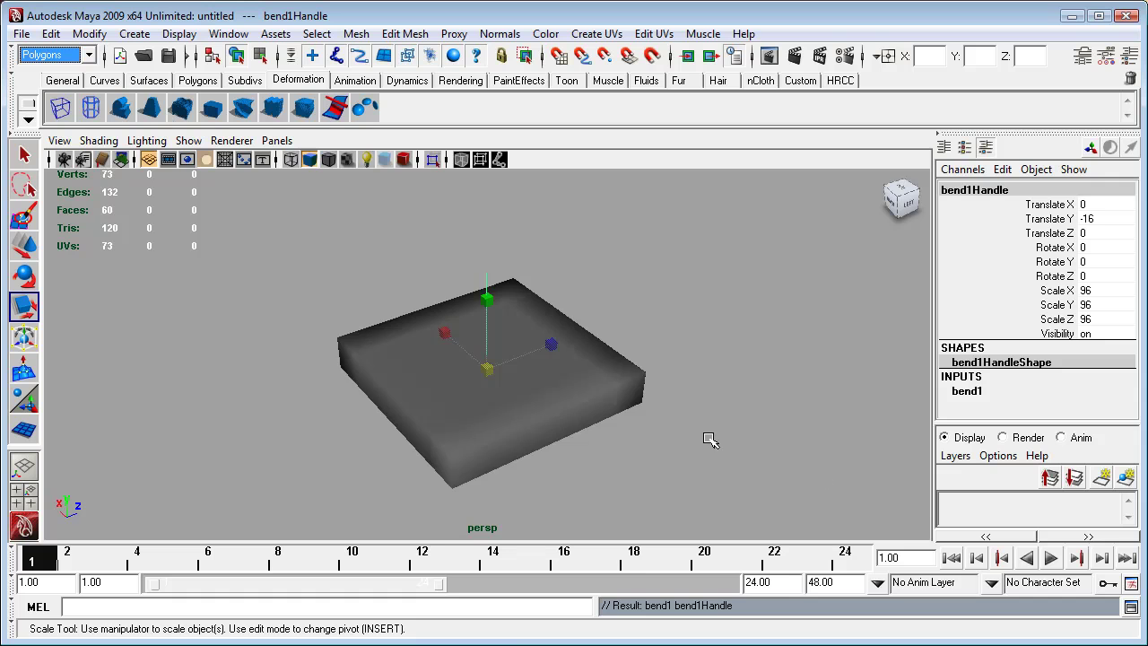
pyautogui.keyDown('alt'); pyautogui.moveTo(709, 439); pyautogui.dragTo(747, 400); pyautogui.keyUp('alt')
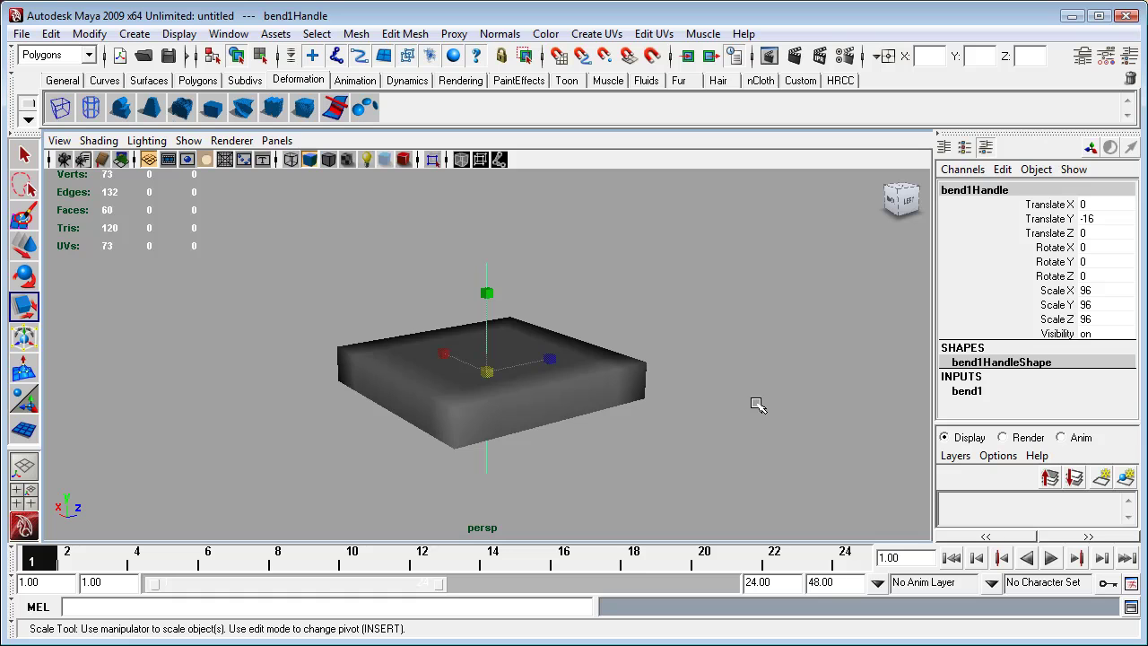
# - Adjust bend1's Curvature in the viewport until it settles at 0.3, inspecting the gentle curve
pyautogui.click(967, 391)
pyautogui.scroll(-2, 1119, 330)
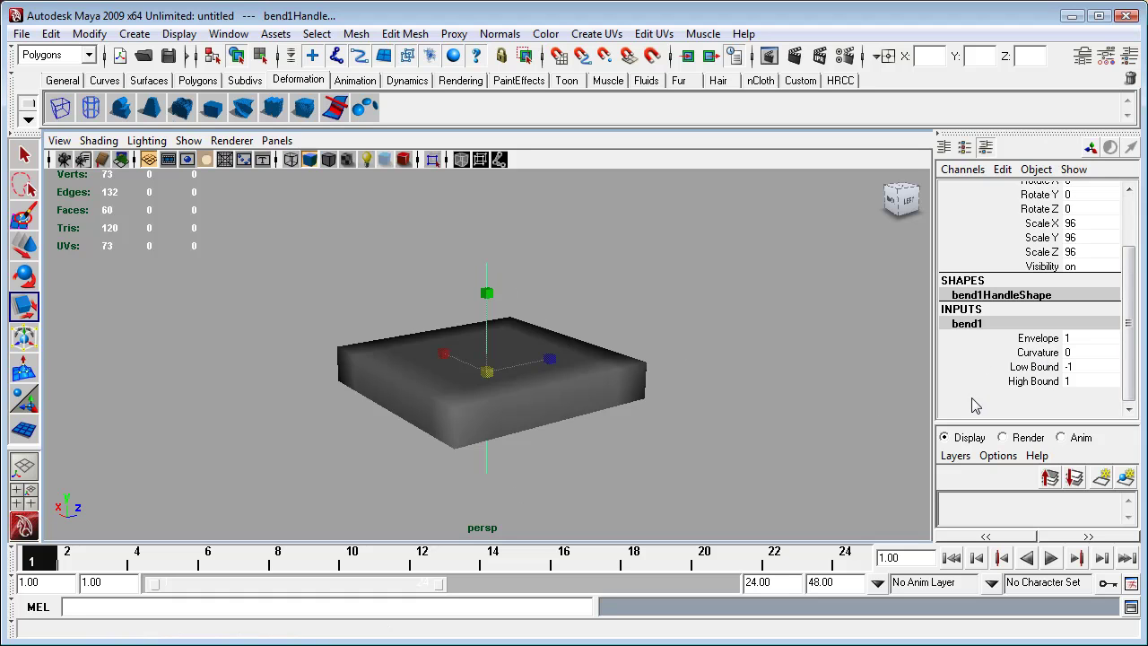
pyautogui.click(1049, 352)
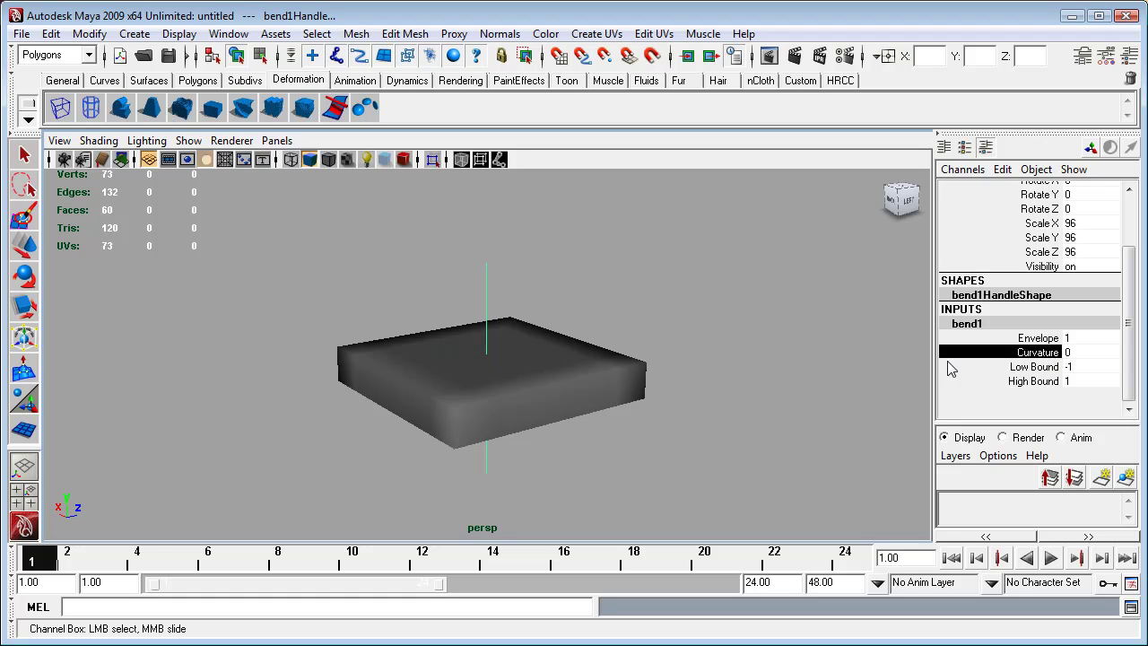
pyautogui.moveTo(751, 387); pyautogui.dragTo(763, 390, button='middle')
pyautogui.moveTo(672, 478)
pyautogui.keyDown('alt'); pyautogui.mouseDown()
pyautogui.moveTo(738, 476)
pyautogui.moveTo(815, 440)
pyautogui.moveTo(799, 371)
pyautogui.moveTo(734, 507)
pyautogui.moveTo(410, 458)
pyautogui.moveTo(787, 476)
pyautogui.moveTo(684, 469)
pyautogui.mouseUp(); pyautogui.keyUp('alt')
pyautogui.moveTo(785, 404); pyautogui.dragTo(766, 410, button='middle')
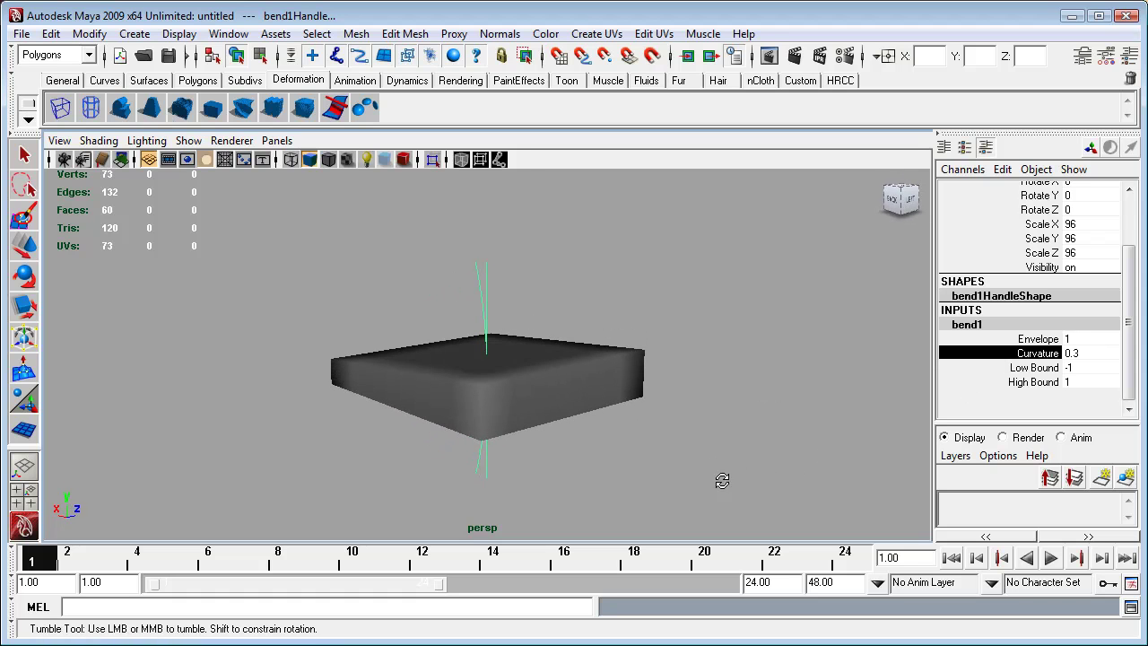
pyautogui.moveTo(722, 479)
pyautogui.keyDown('alt'); pyautogui.mouseDown()
pyautogui.moveTo(794, 471)
pyautogui.moveTo(727, 481)
pyautogui.moveTo(718, 496)
pyautogui.mouseUp(); pyautogui.keyUp('alt')
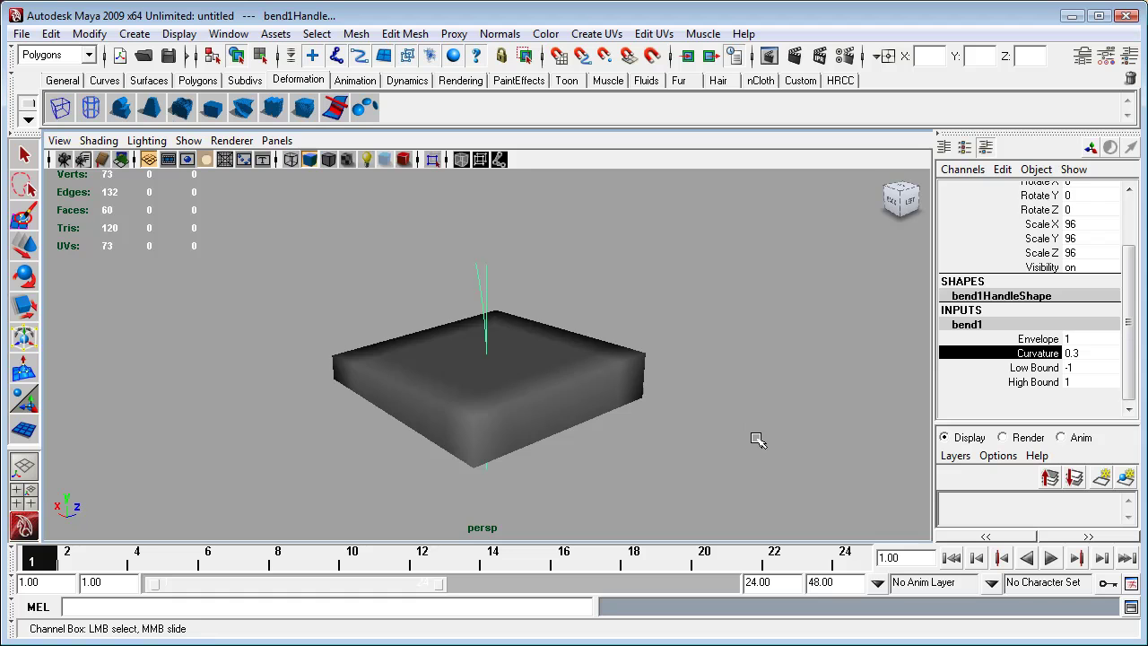
pyautogui.moveTo(759, 438)
pyautogui.keyDown('alt'); pyautogui.mouseDown()
pyautogui.moveTo(692, 415)
pyautogui.moveTo(787, 418)
pyautogui.moveTo(750, 427)
pyautogui.mouseUp(); pyautogui.keyUp('alt')
pyautogui.press('r')
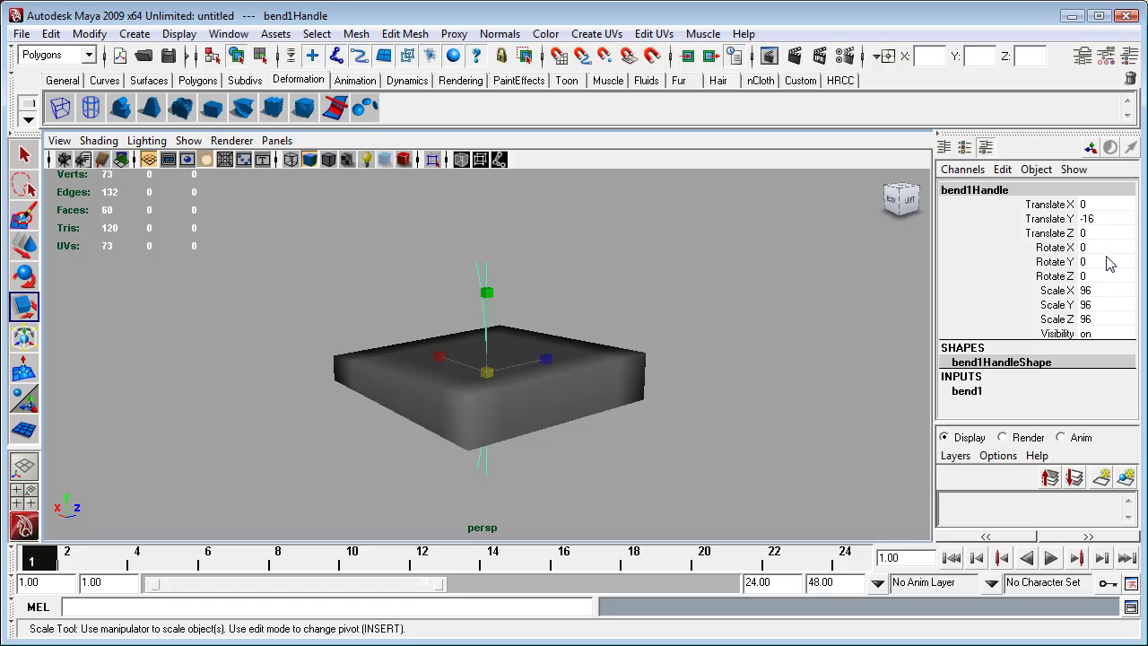
# - Rotate the bend handle to exactly 90 on Rotate X
pyautogui.click(1054, 247)
pyautogui.press('e')
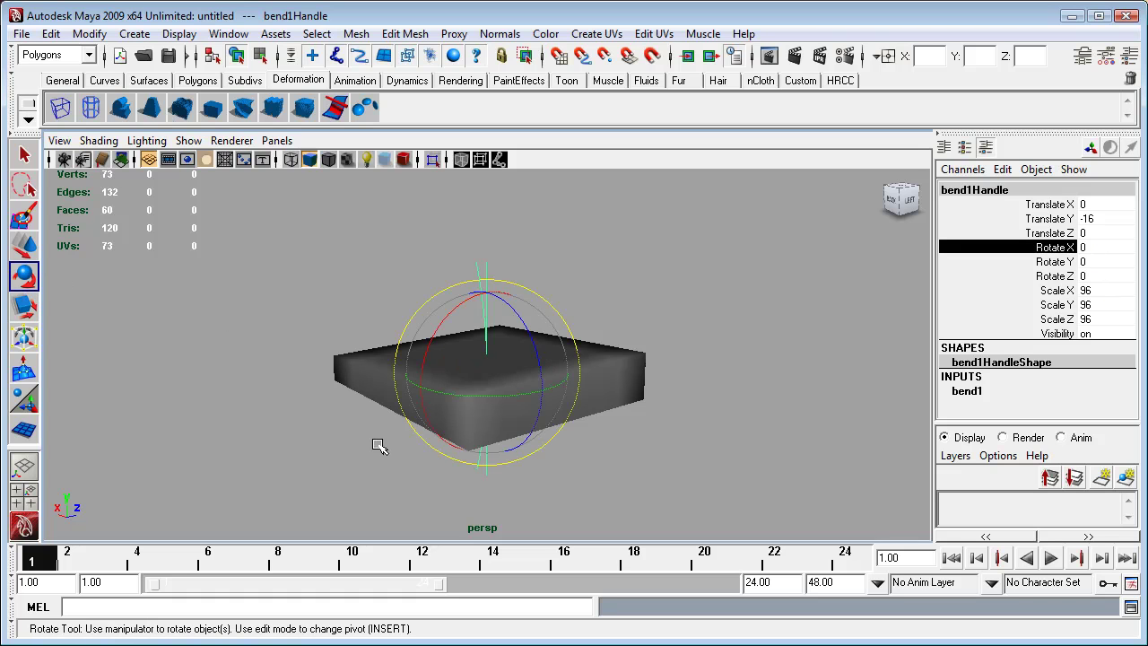
pyautogui.keyDown('alt'); pyautogui.moveTo(185, 482); pyautogui.dragTo(213, 500); pyautogui.keyUp('alt')
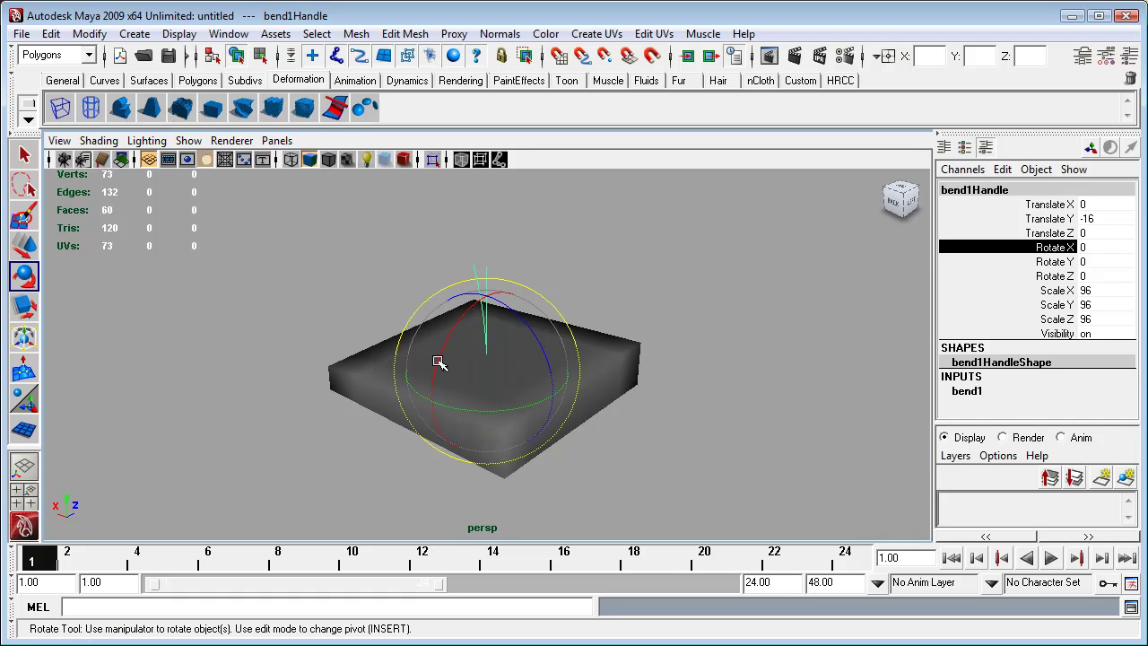
pyautogui.moveTo(437, 362); pyautogui.dragTo(476, 302)
pyautogui.click(1118, 247)
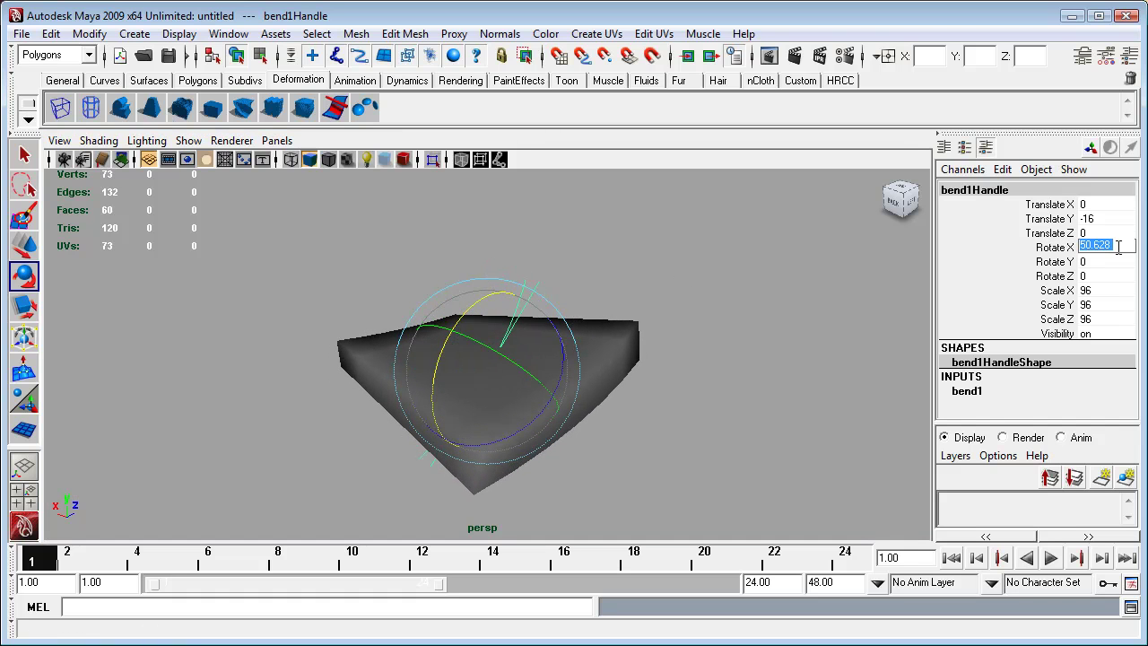
pyautogui.write('90')
pyautogui.press('Return')
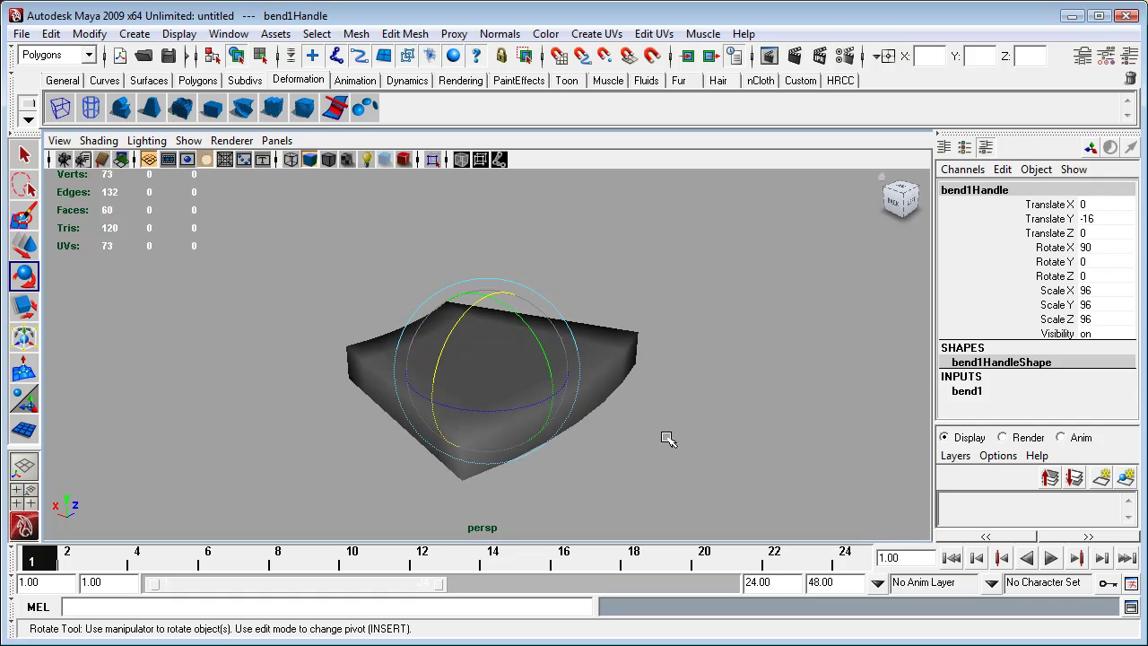
# - Set the bend handle's Rotate Z to 90, then show bend1's attributes
pyautogui.keyDown('alt'); pyautogui.moveTo(677, 425); pyautogui.dragTo(705, 475); pyautogui.keyUp('alt')
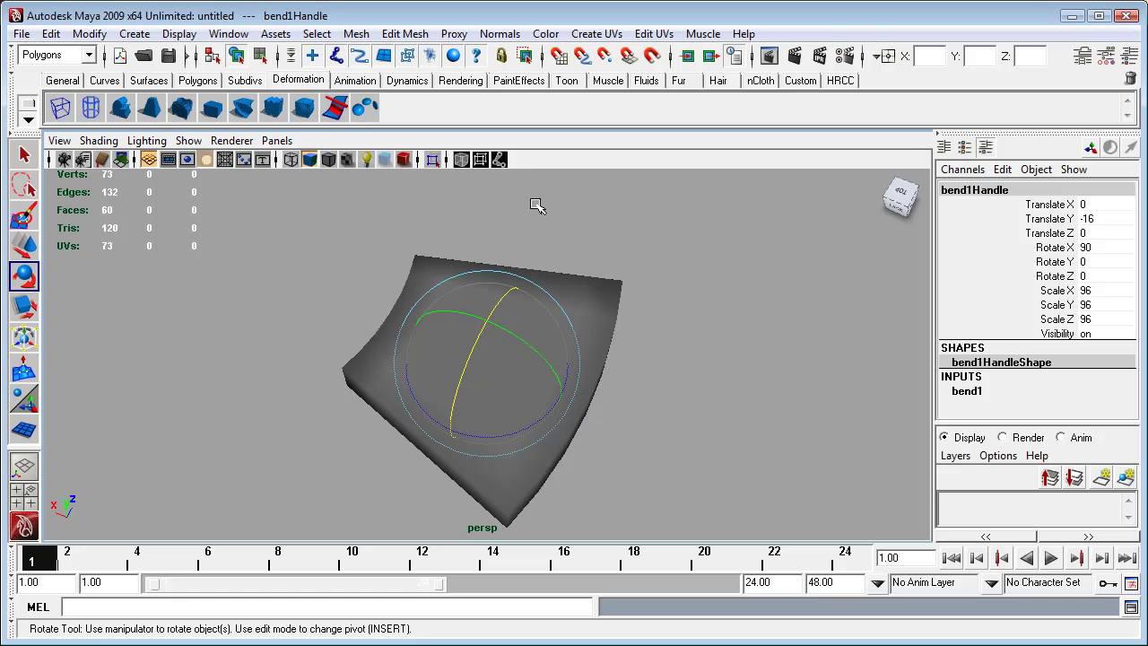
pyautogui.keyDown('alt'); pyautogui.moveTo(635, 481); pyautogui.dragTo(582, 435); pyautogui.keyUp('alt')
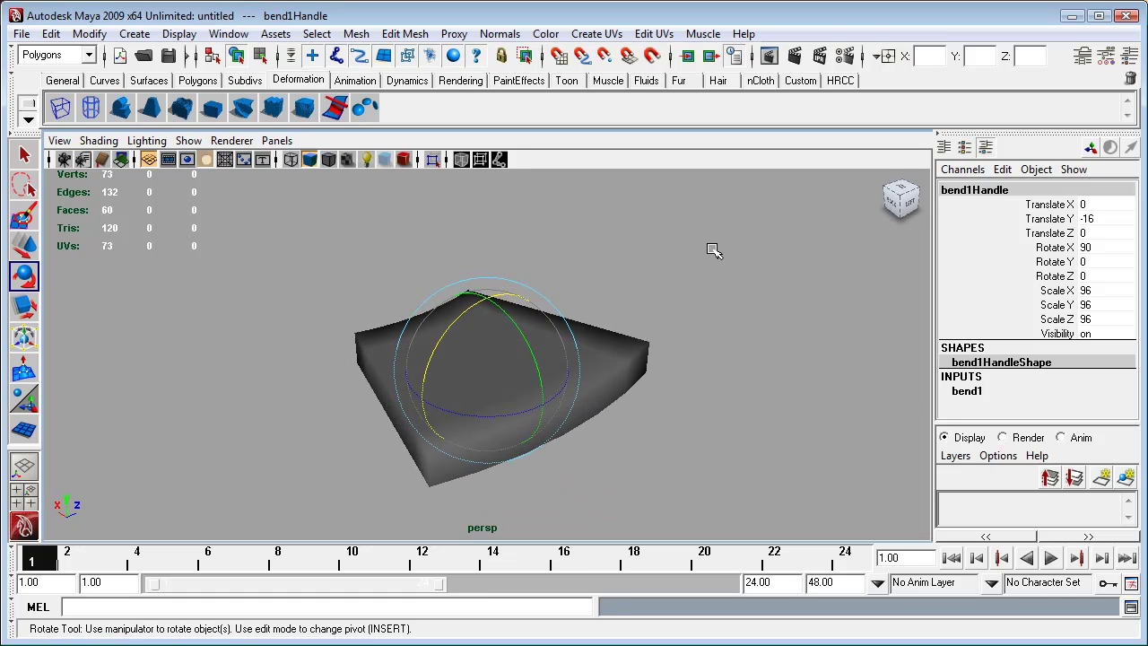
pyautogui.moveTo(510, 318); pyautogui.dragTo(542, 401)
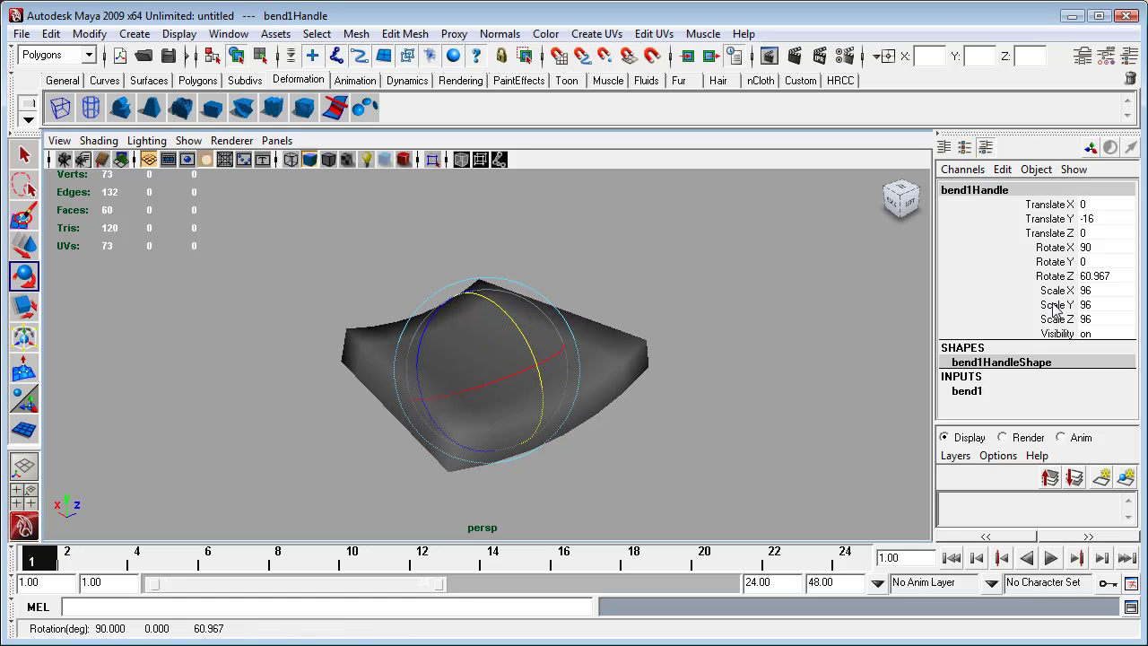
pyautogui.doubleClick(1114, 276)
pyautogui.write('9')
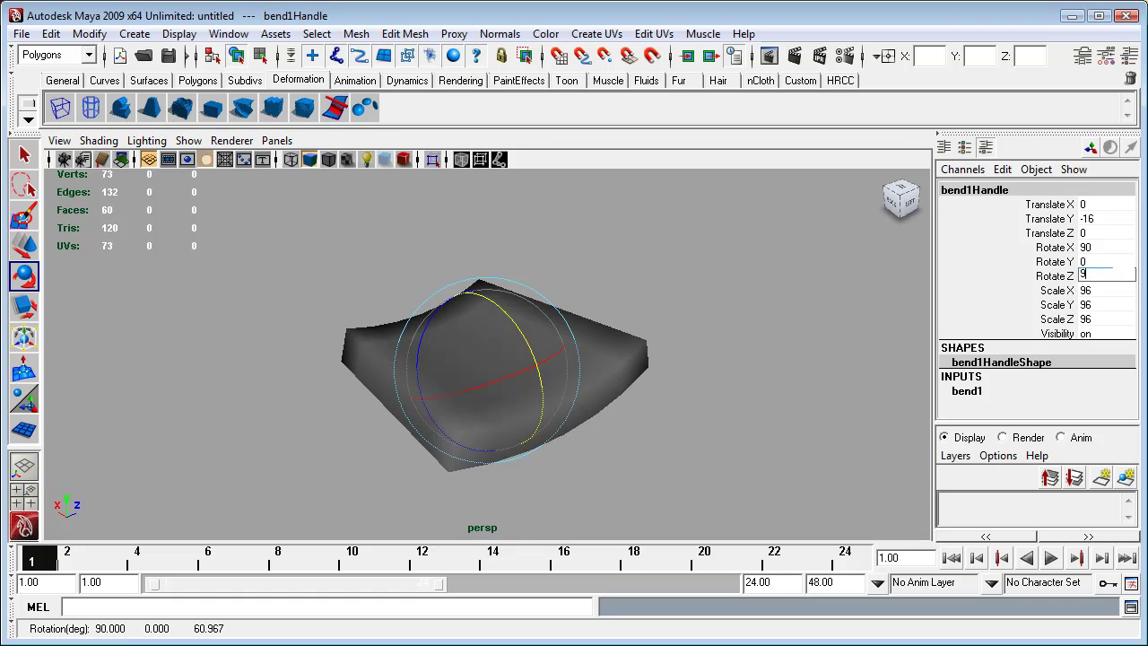
pyautogui.write('0')
pyautogui.press('Return')
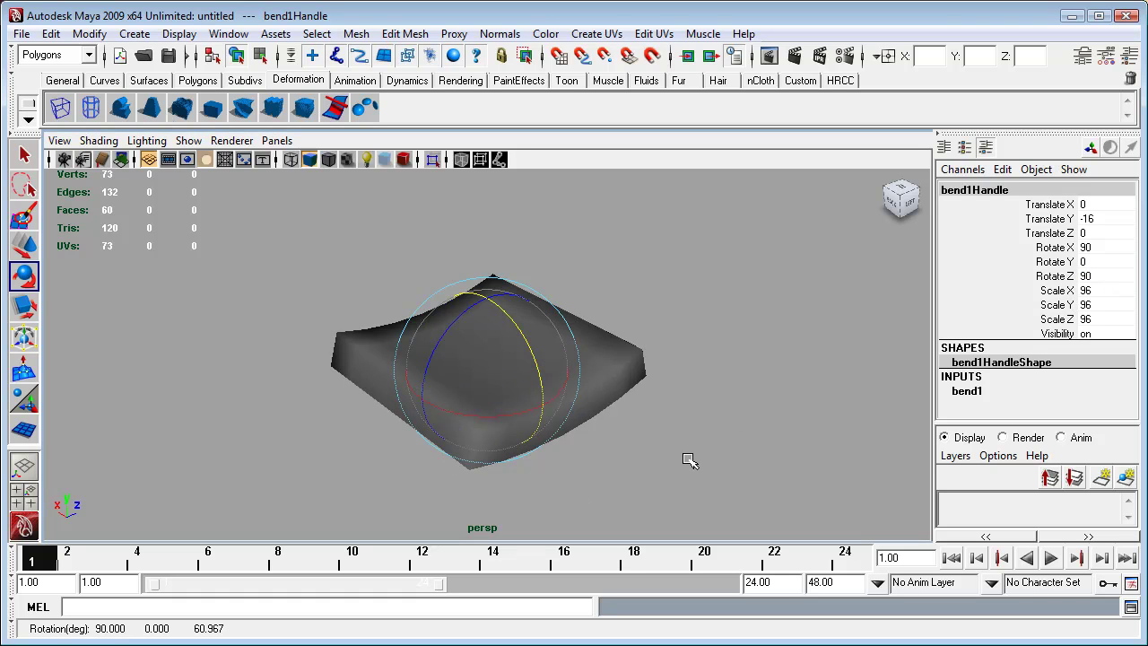
pyautogui.keyDown('alt'); pyautogui.moveTo(687, 458); pyautogui.dragTo(688, 425); pyautogui.keyUp('alt')
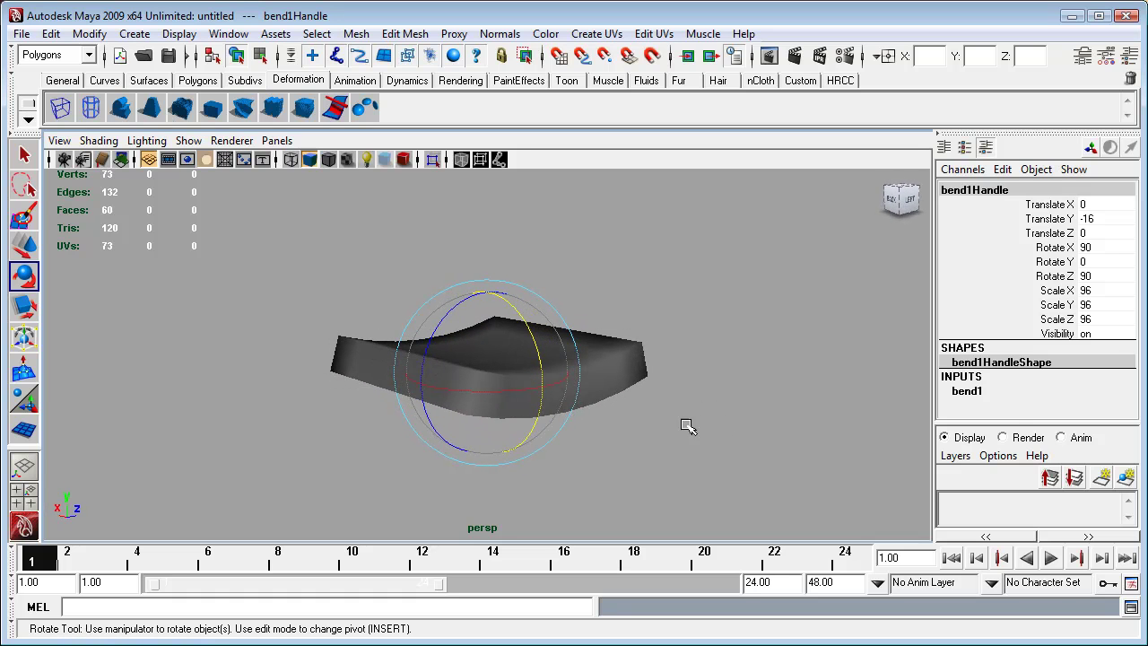
pyautogui.click(974, 391)
pyautogui.moveTo(1132, 300); pyautogui.dragTo(1131, 370)
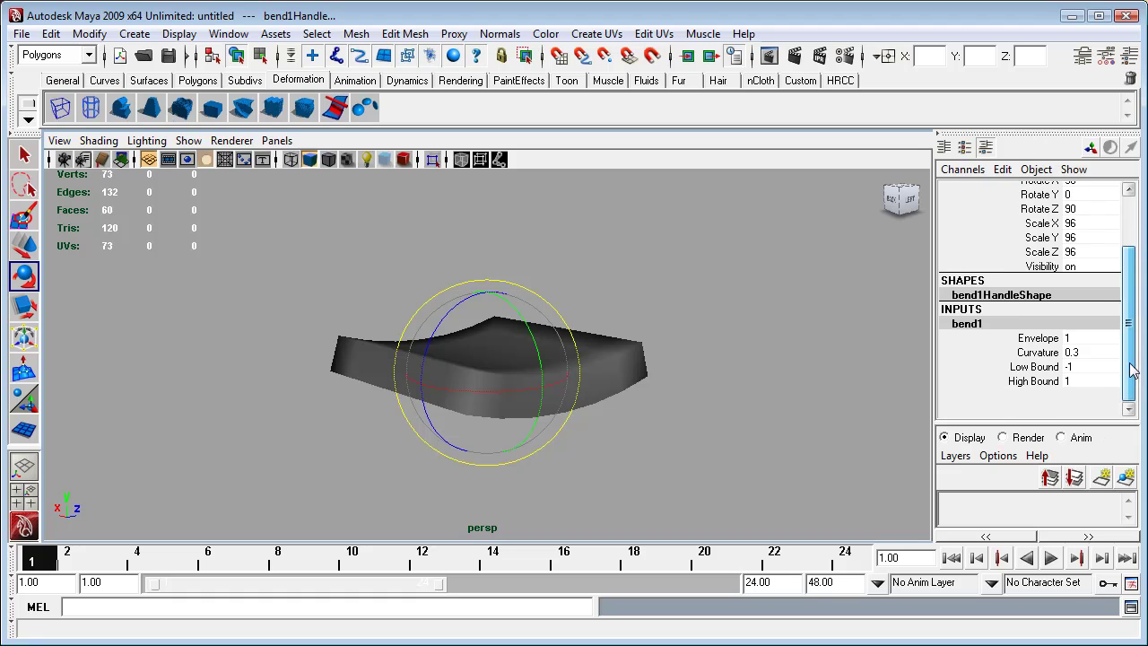
# - Set bend1's Curvature to 1, curling the slab into a deep trough, and show four views
pyautogui.click(1082, 351)
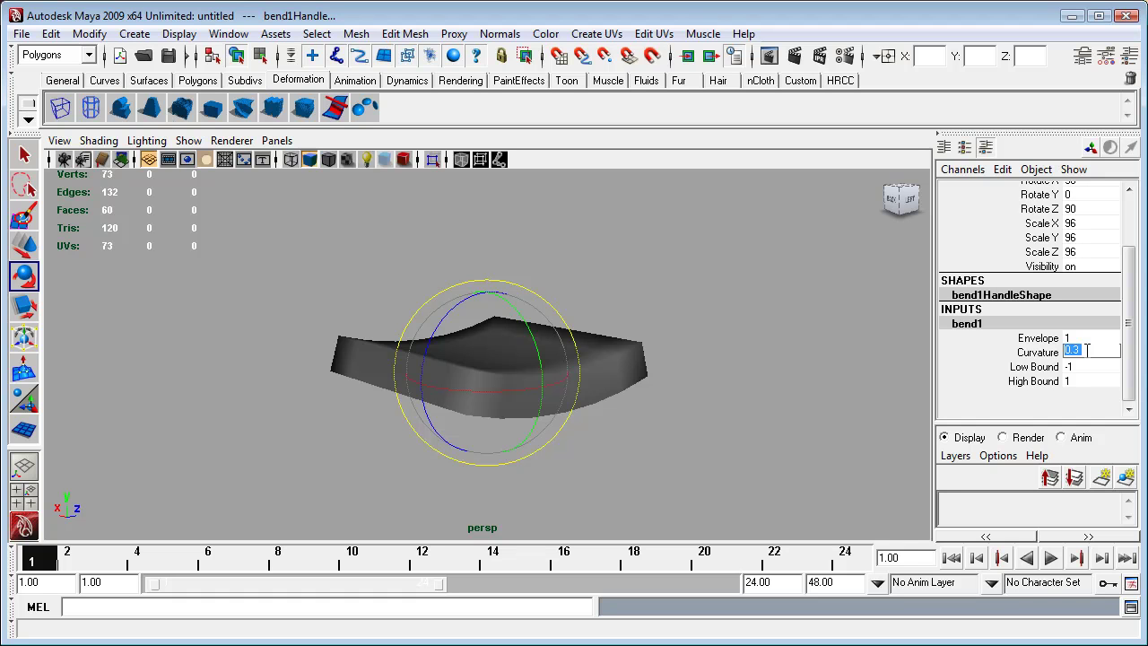
pyautogui.press('Return')
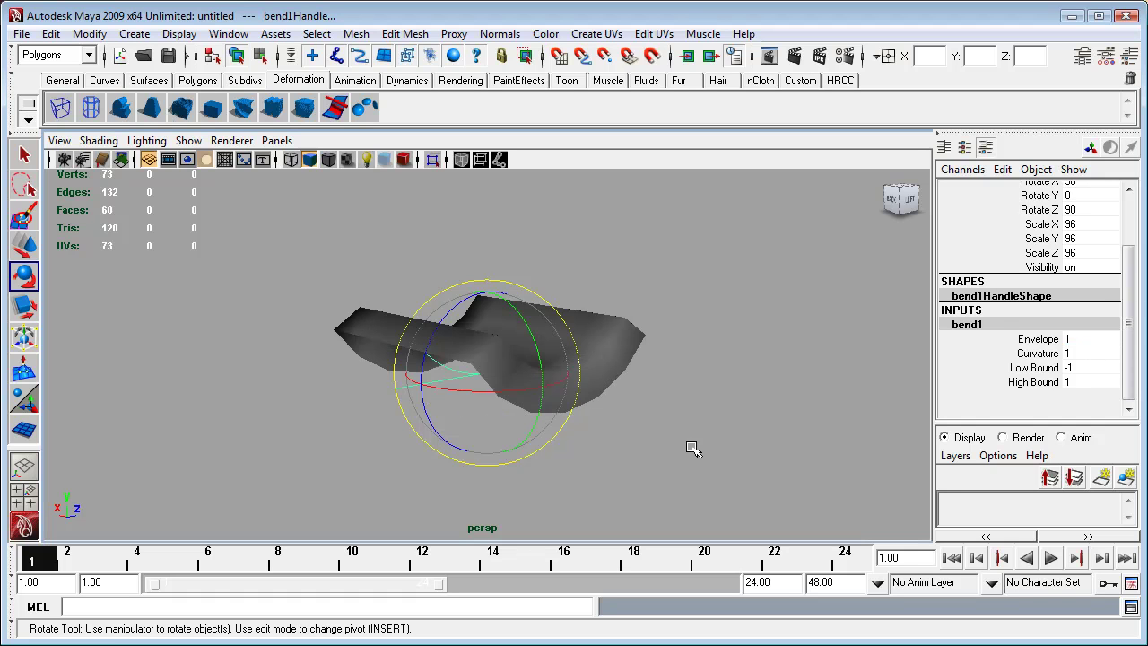
pyautogui.keyDown('alt'); pyautogui.moveTo(695, 433); pyautogui.dragTo(661, 430); pyautogui.keyUp('alt')
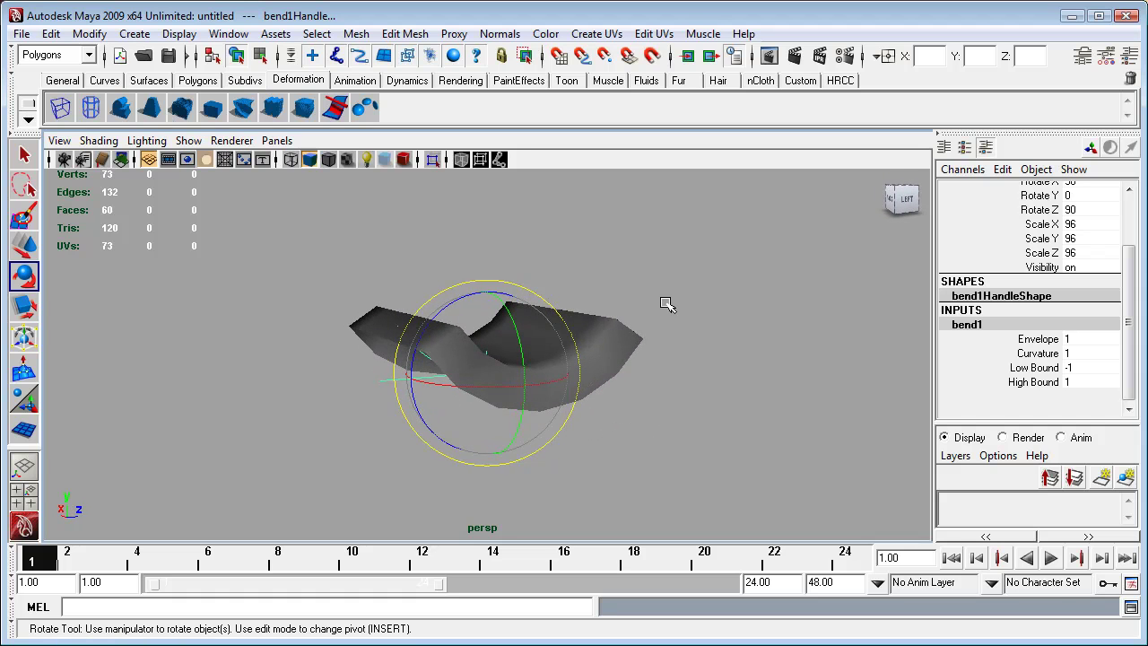
pyautogui.press('space')
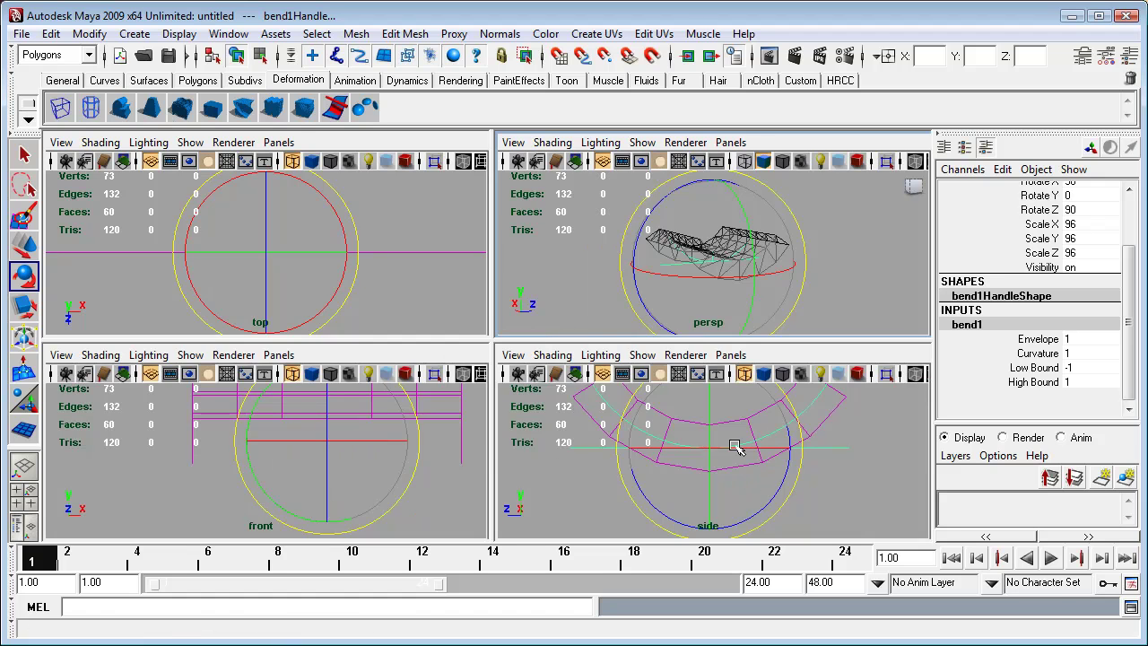
# - Maximize the side view and pan and zoom until the curled slab is framed
pyautogui.press('space')
pyautogui.scroll(2, 538, 302)
pyautogui.scroll(-3, 551, 308)
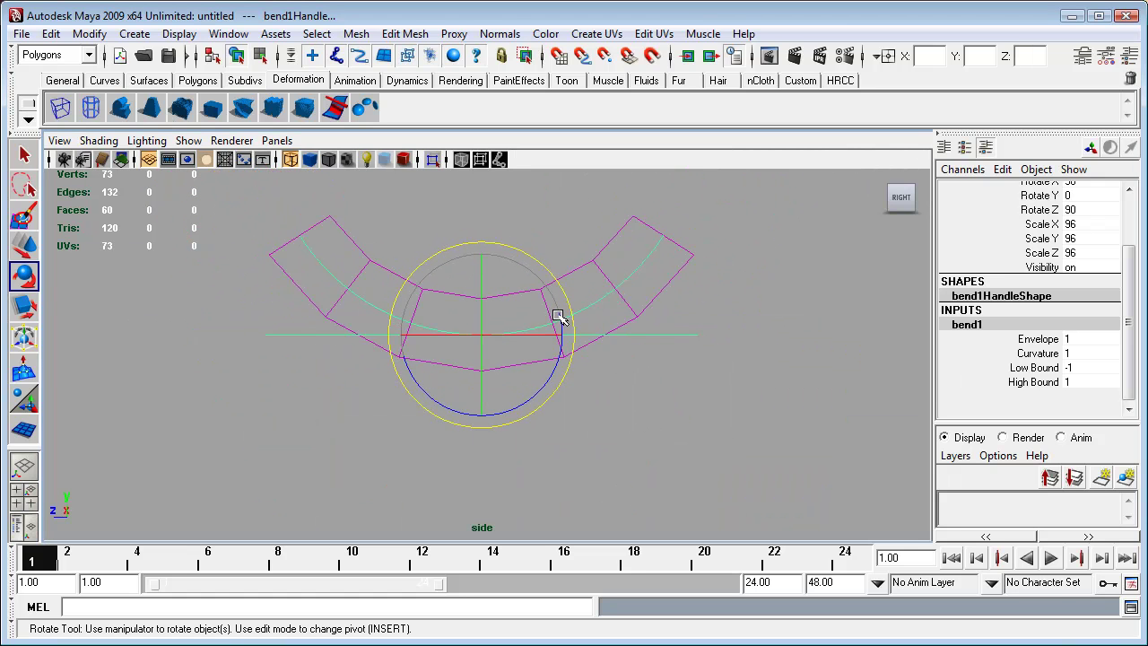
pyautogui.keyDown('alt'); pyautogui.moveTo(698, 296); pyautogui.dragTo(766, 385, button='middle'); pyautogui.keyUp('alt')
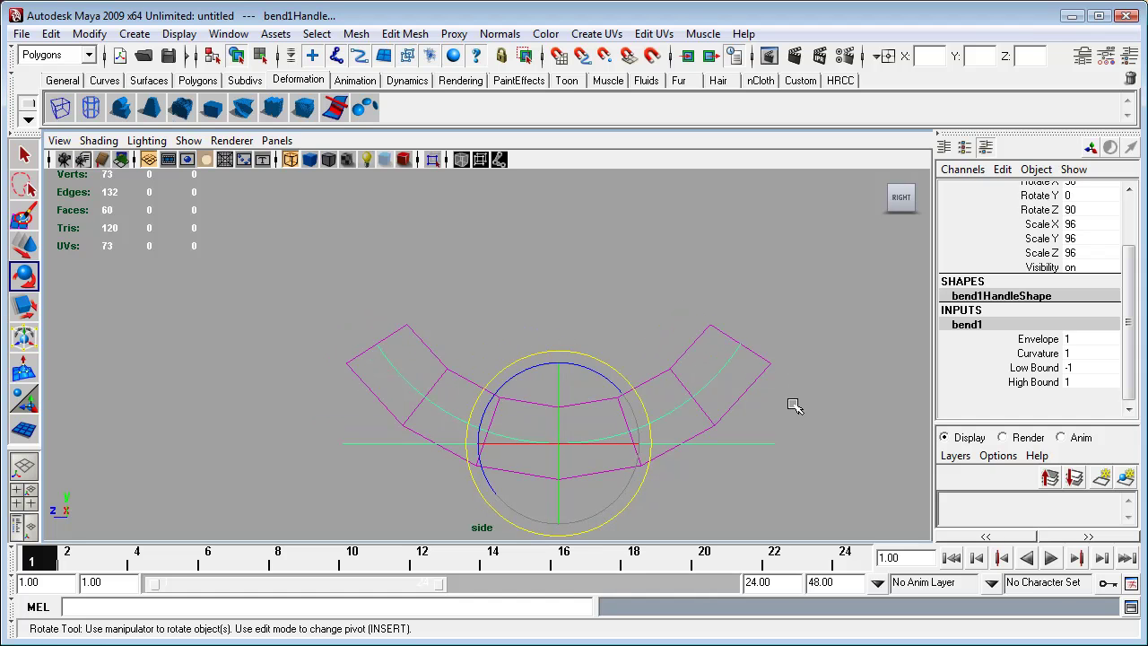
pyautogui.keyDown('alt'); pyautogui.moveTo(797, 400); pyautogui.dragTo(743, 351, button='middle'); pyautogui.keyUp('alt')
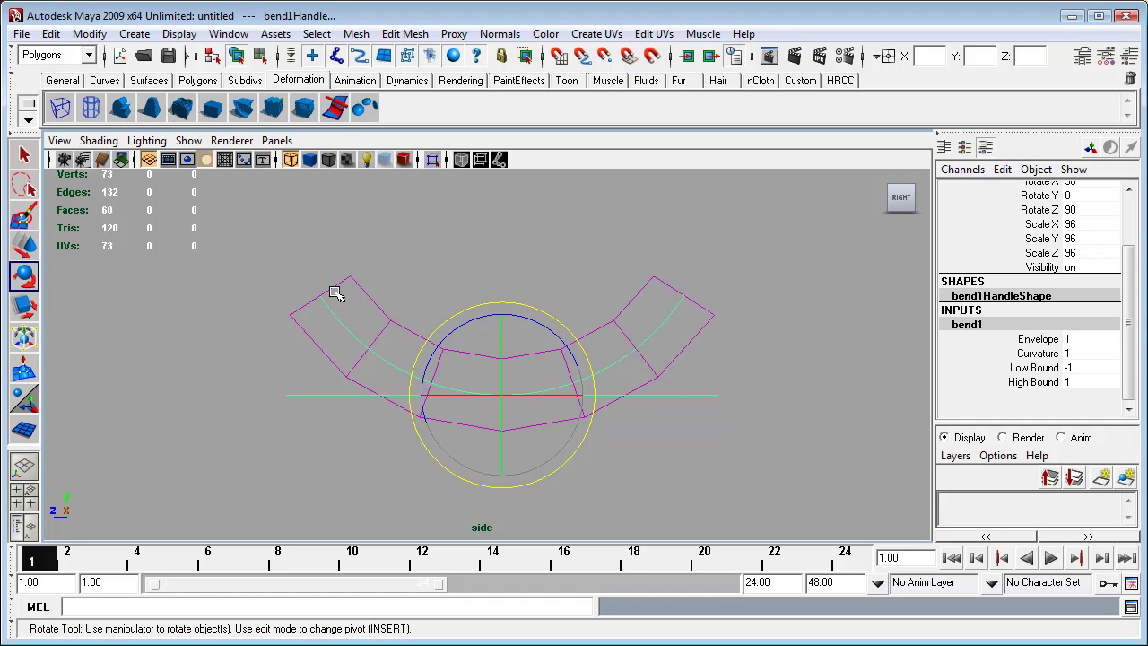
pyautogui.scroll(2, 294, 333)
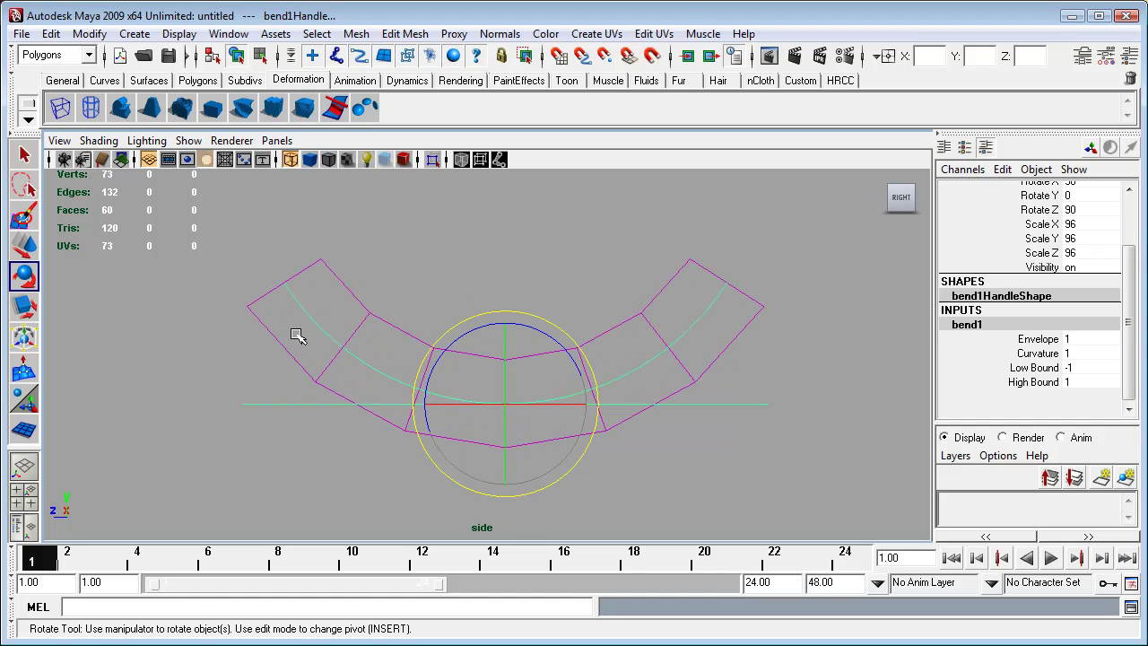
pyautogui.scroll(1, 296, 333)
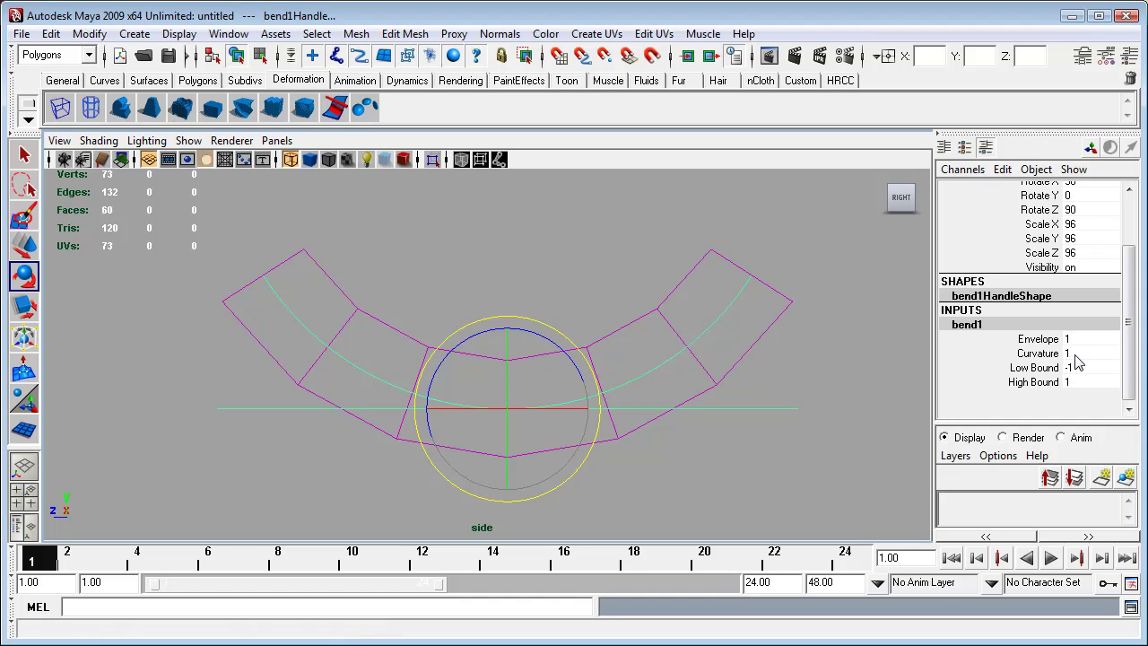
# - Reset bend1's Curvature to 0, flattening the slab, and switch to the Move tool
pyautogui.doubleClick(1072, 352)
pyautogui.press('Return')
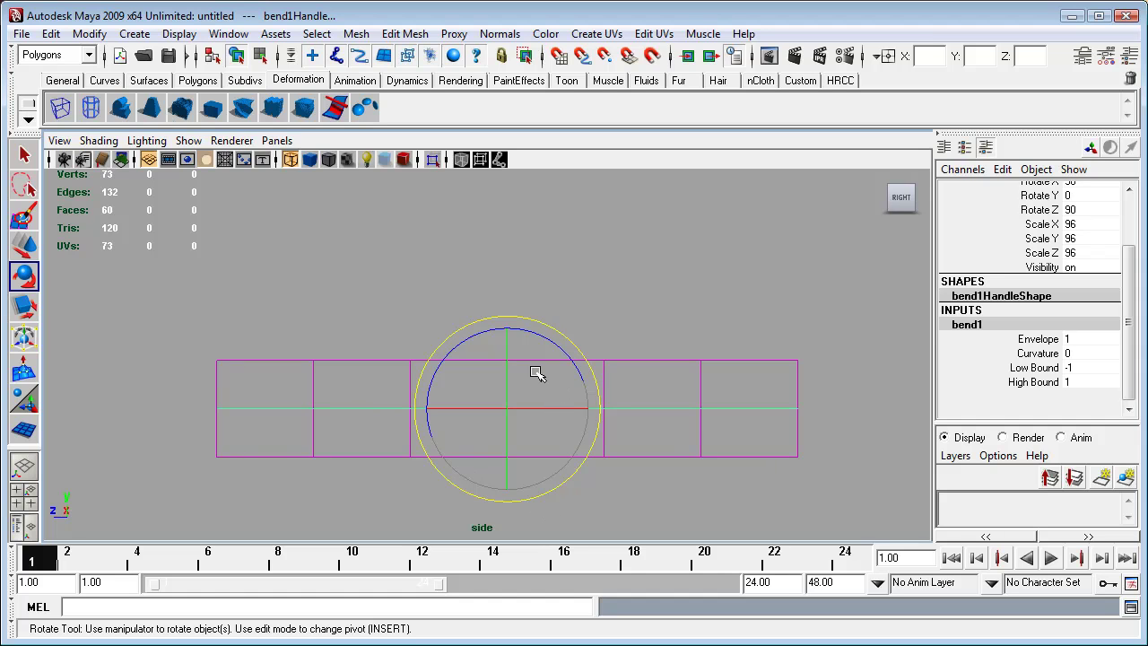
pyautogui.press('w')
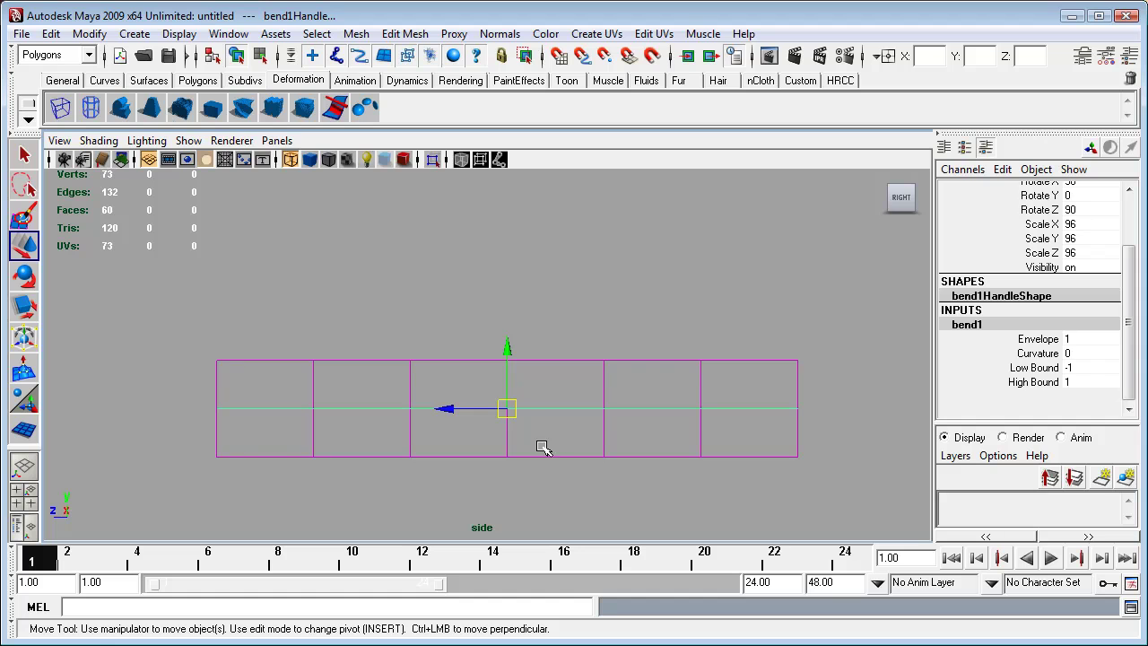
# - Point-snap the bend handle onto the slab's left end, placing it at translate 0, −16, 96
pyautogui.press('v')
pyautogui.moveTo(451, 411); pyautogui.dragTo(235, 414)
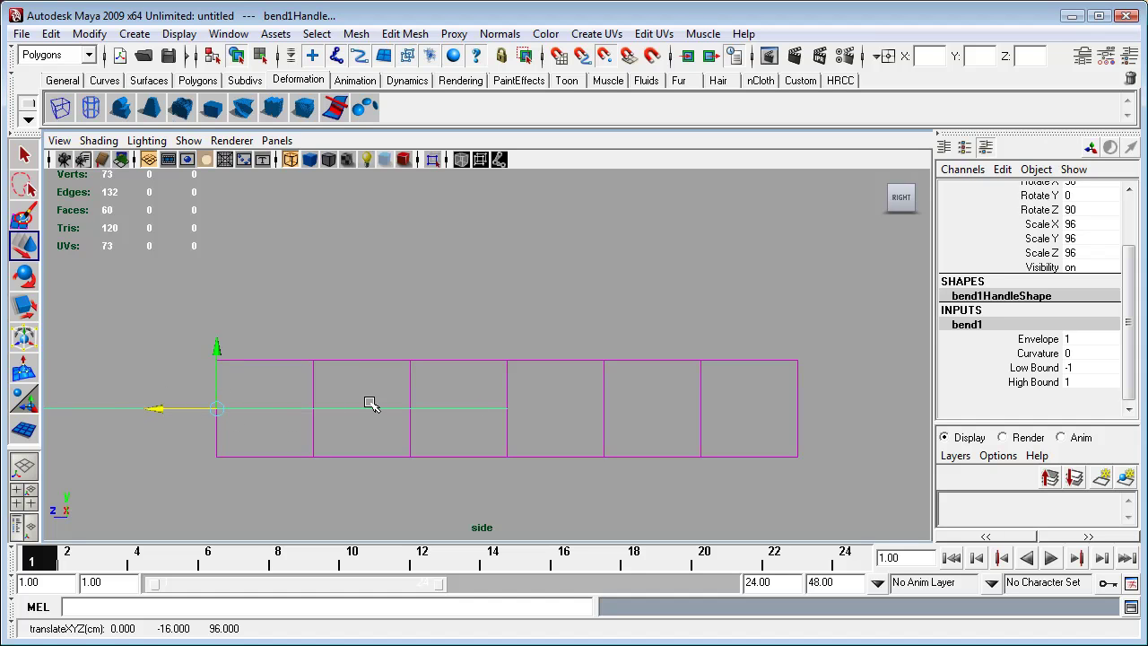
pyautogui.press('v')
# - Set bend1 Curvature to 1 so the slab curls upward from its left end
pyautogui.click(1074, 351)
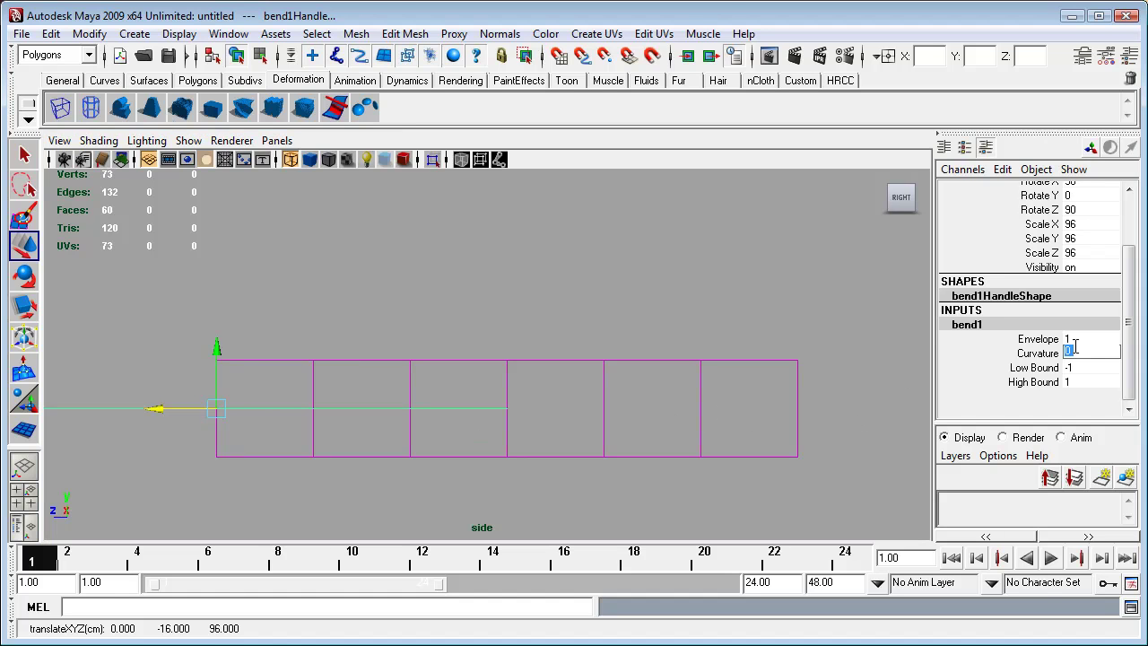
pyautogui.write('1')
pyautogui.press('Return')
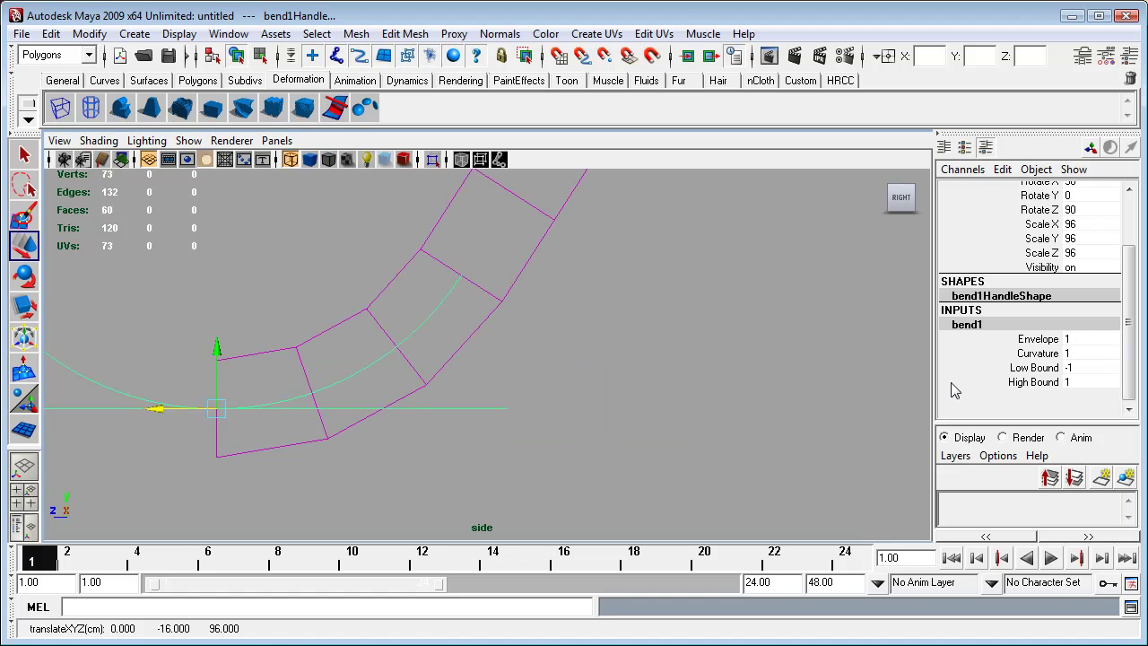
pyautogui.keyDown('alt'); pyautogui.moveTo(630, 411); pyautogui.dragTo(708, 456, button='middle'); pyautogui.keyUp('alt')
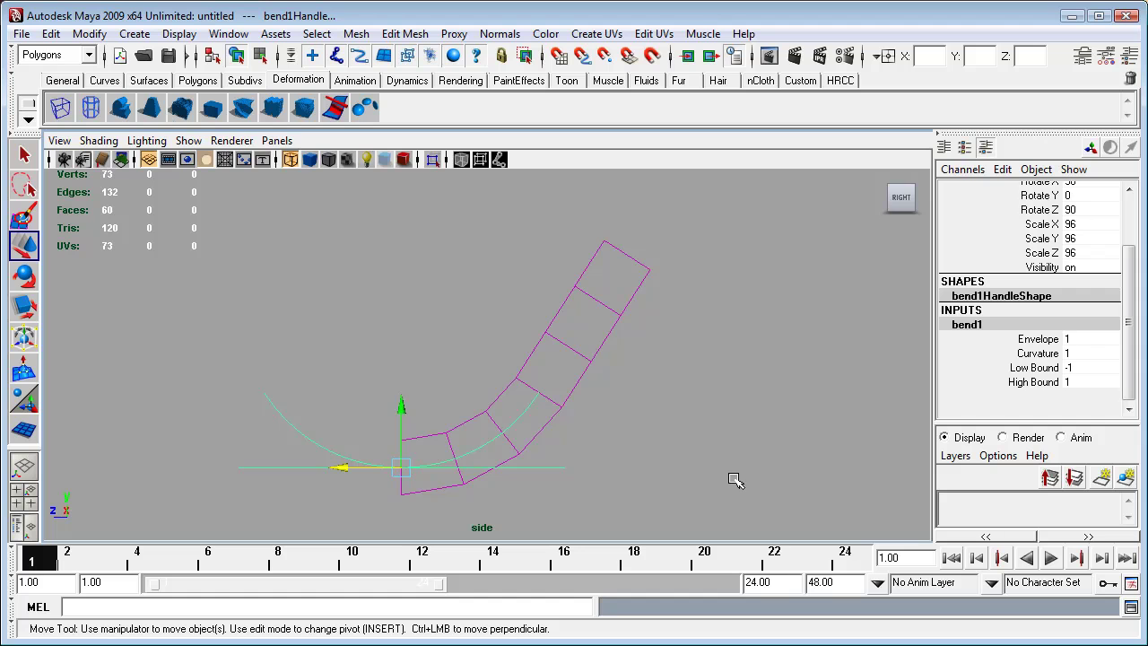
# - Set bend1 High Bound to 0 and Low Bound to -2 so the whole slab curls
pyautogui.click(1040, 382)
pyautogui.moveTo(674, 456); pyautogui.dragTo(665, 456, button='middle')
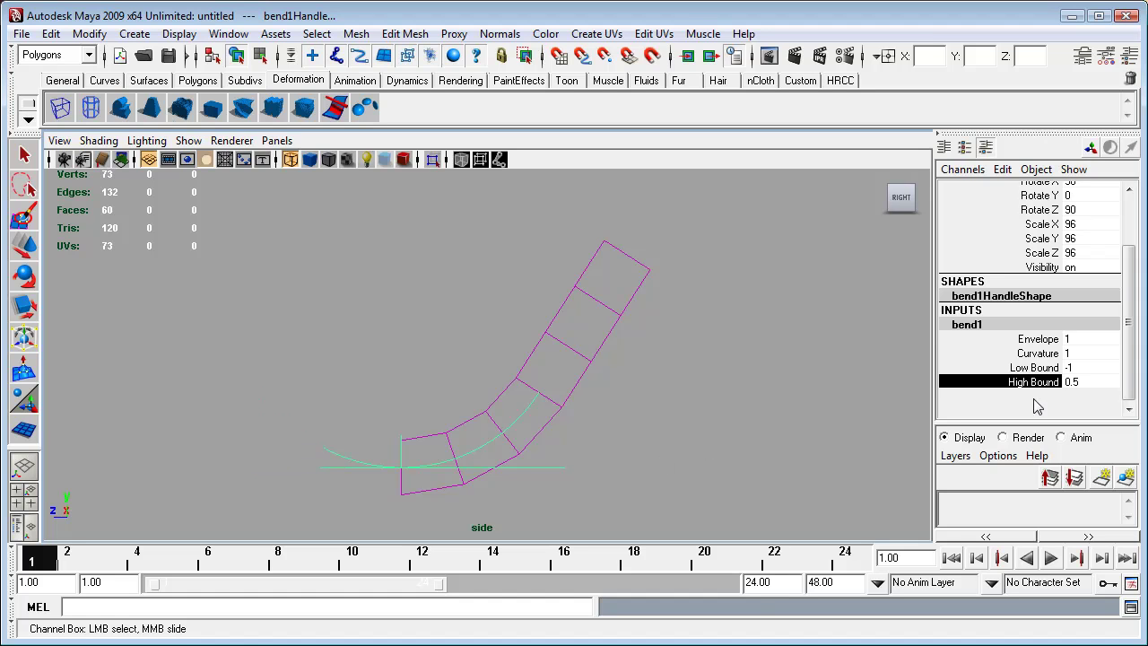
pyautogui.click(1104, 380)
pyautogui.write('0')
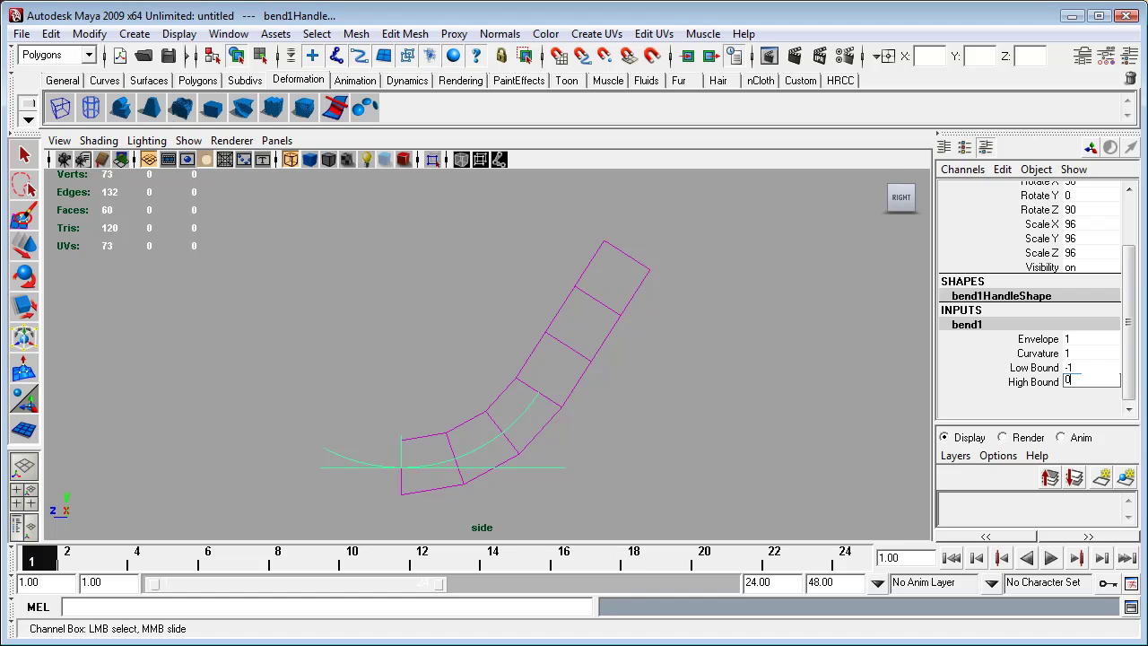
pyautogui.press('Return')
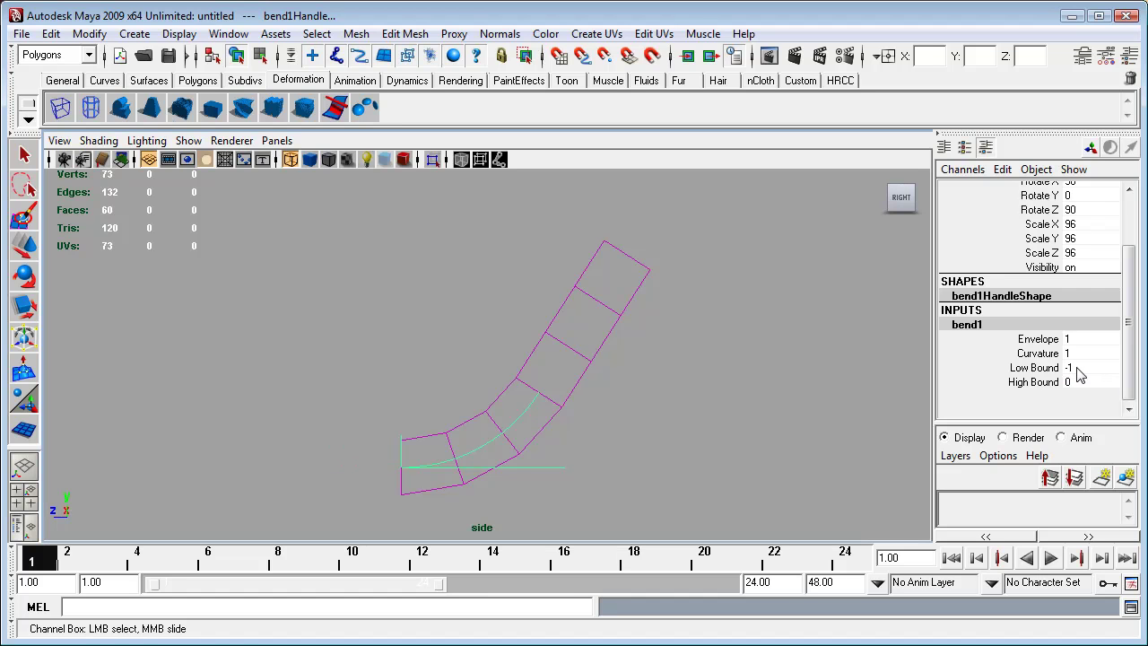
pyautogui.click(1077, 368)
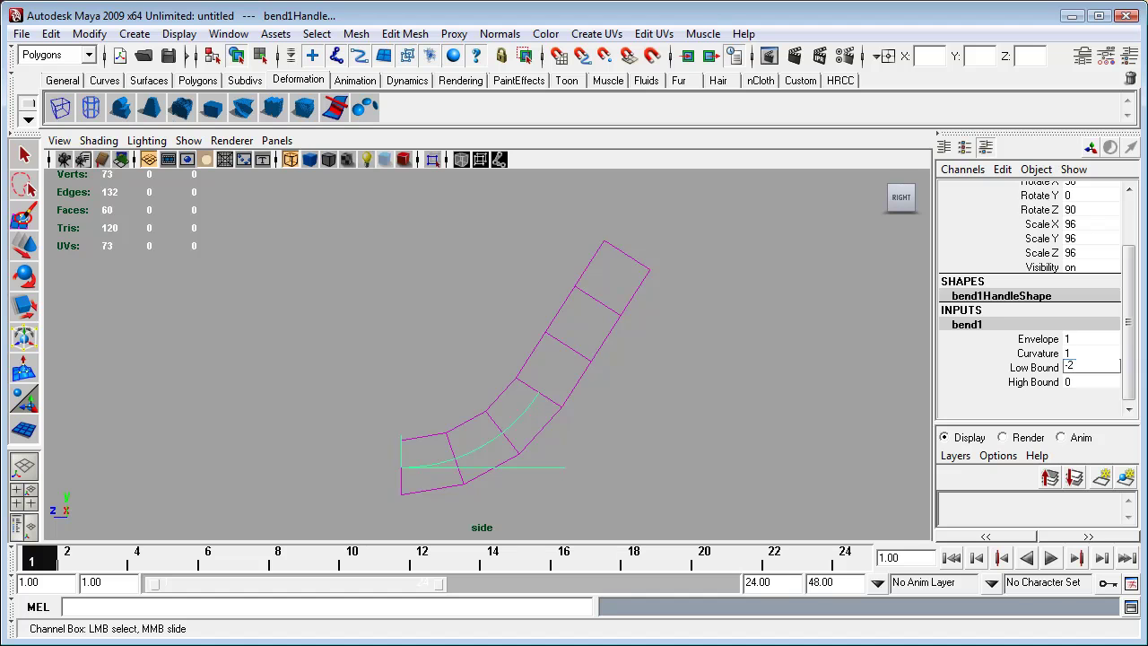
pyautogui.press('Return')
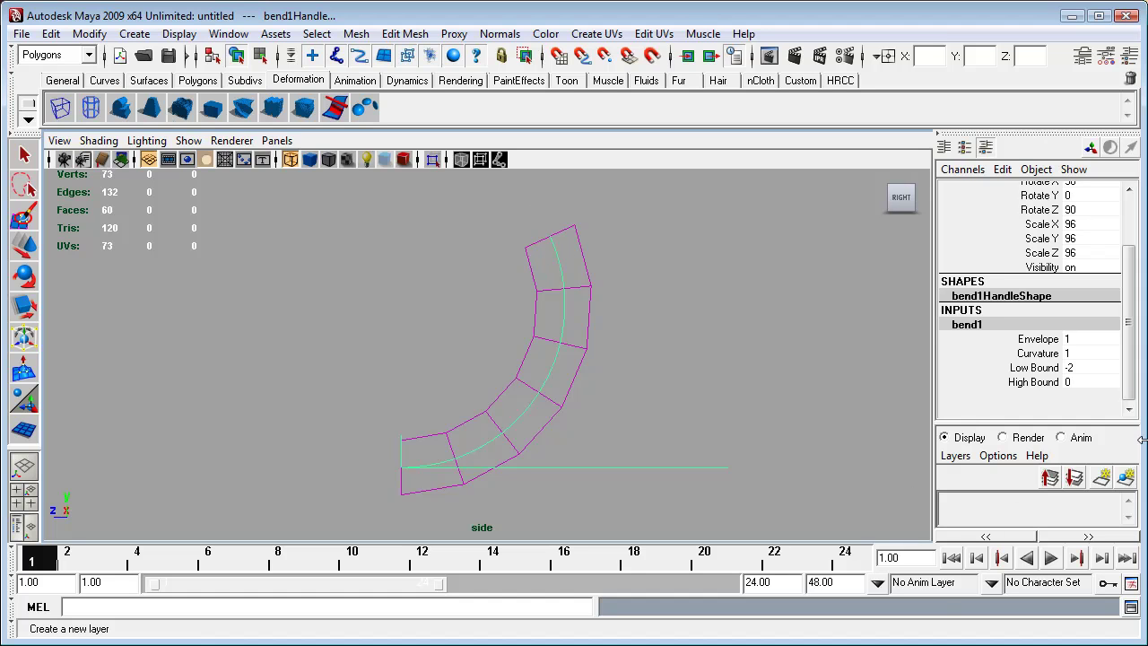
# - Lower the bend Curvature and try a value of 0.75
pyautogui.click(1044, 353)
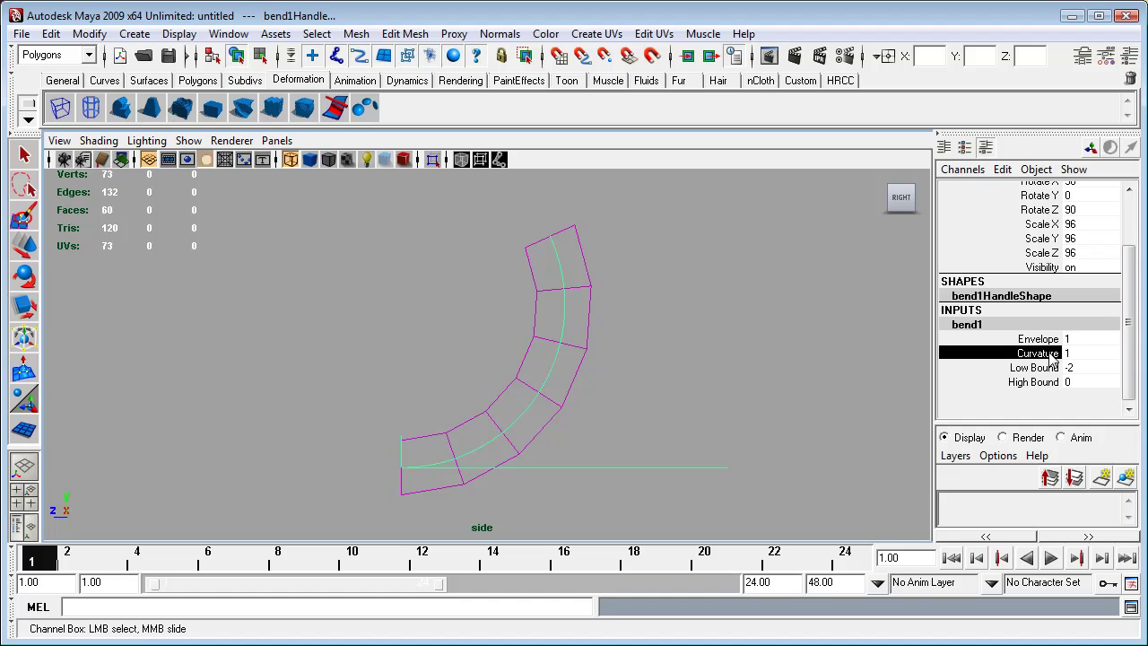
pyautogui.moveTo(868, 374); pyautogui.dragTo(866, 374, button='middle')
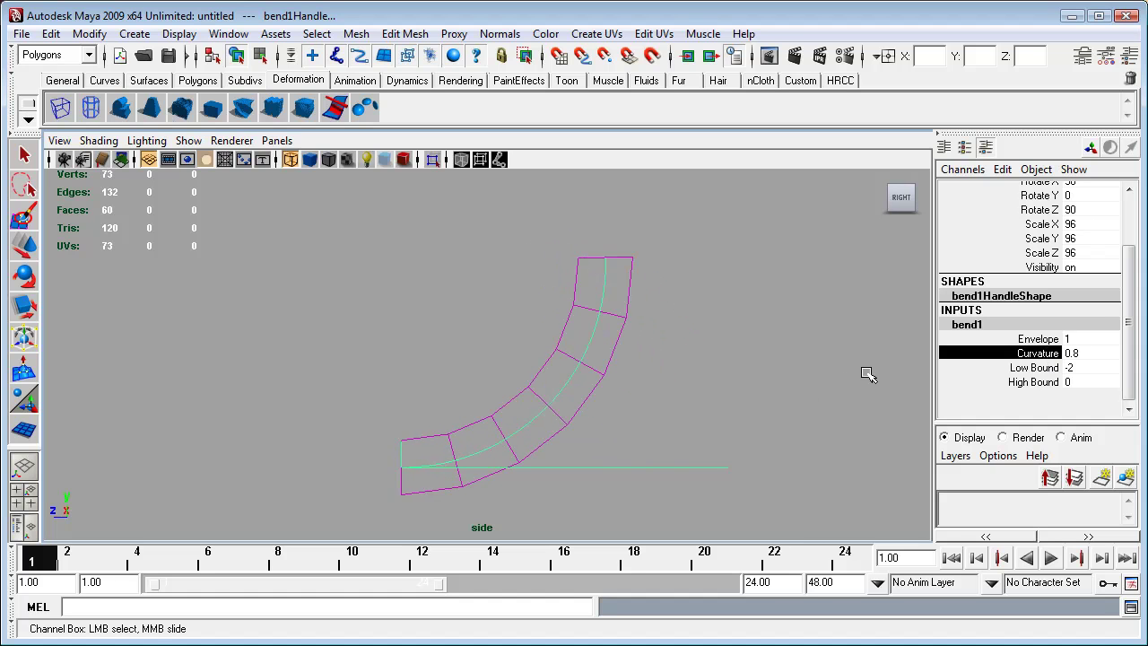
pyautogui.keyDown('alt'); pyautogui.moveTo(604, 320); pyautogui.dragTo(738, 427, button='right'); pyautogui.keyUp('alt')
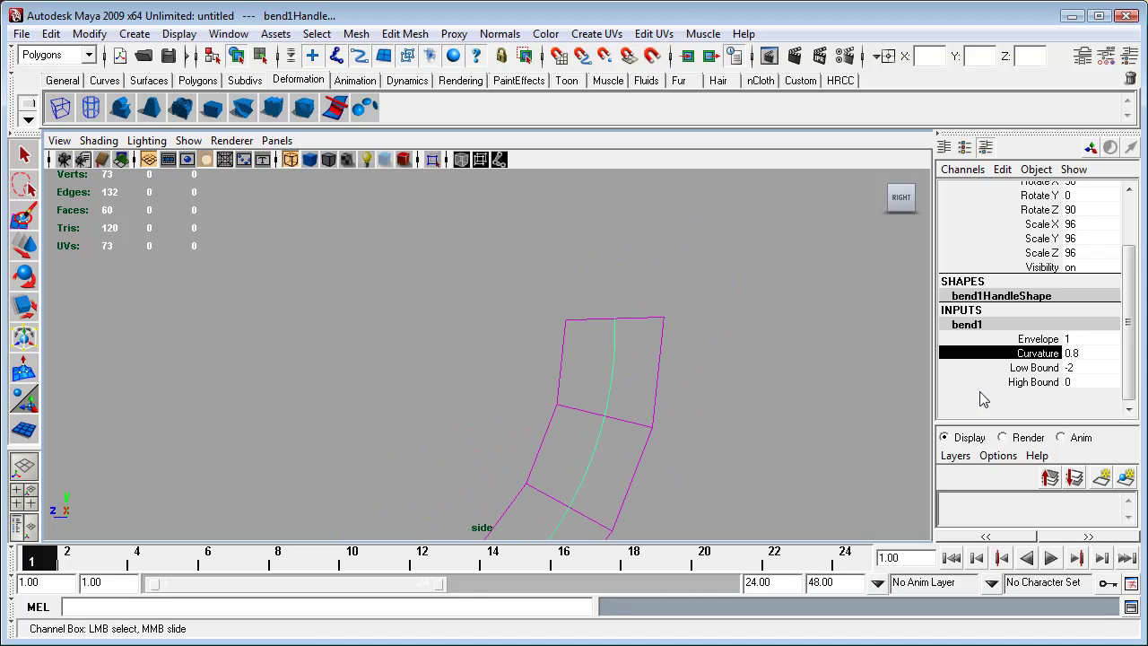
pyautogui.click(1087, 352)
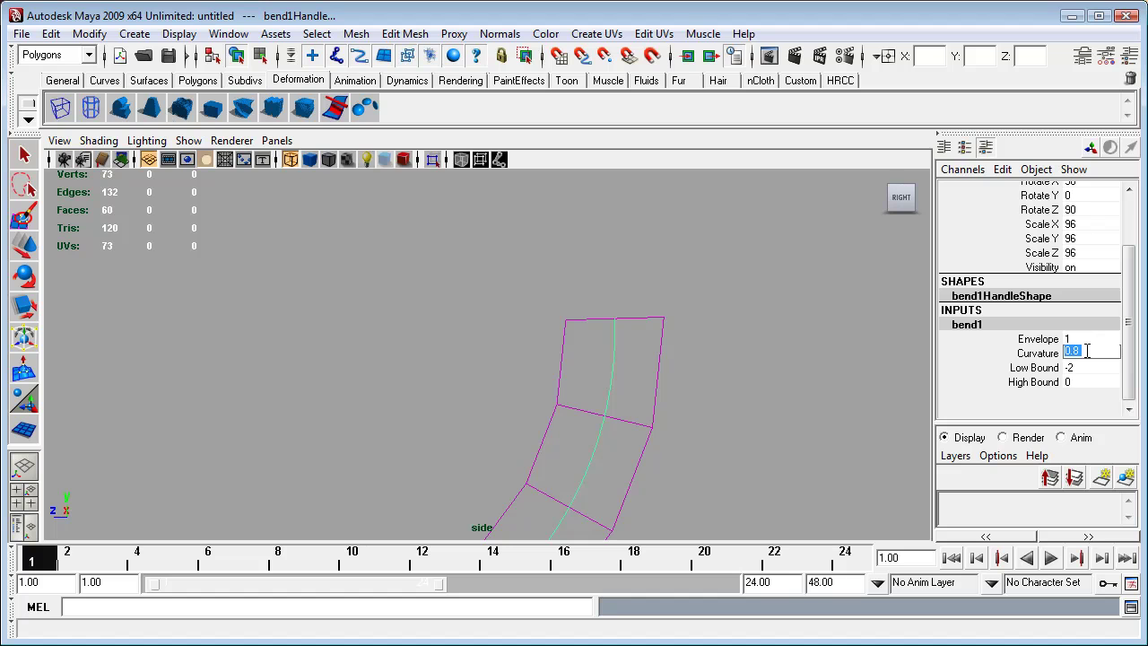
pyautogui.click(1087, 351)
pyautogui.press('Return')
# - Refine the Curvature to 0.78, then 0.785 for a quarter-circle curl
pyautogui.click(1090, 356)
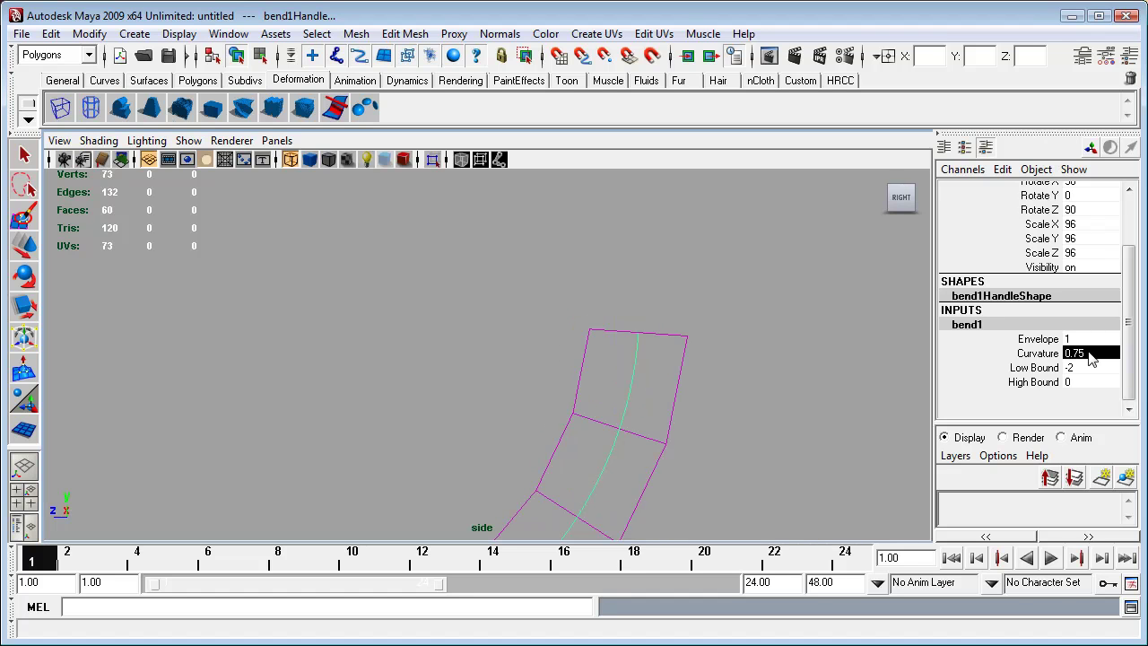
pyautogui.click(1087, 351)
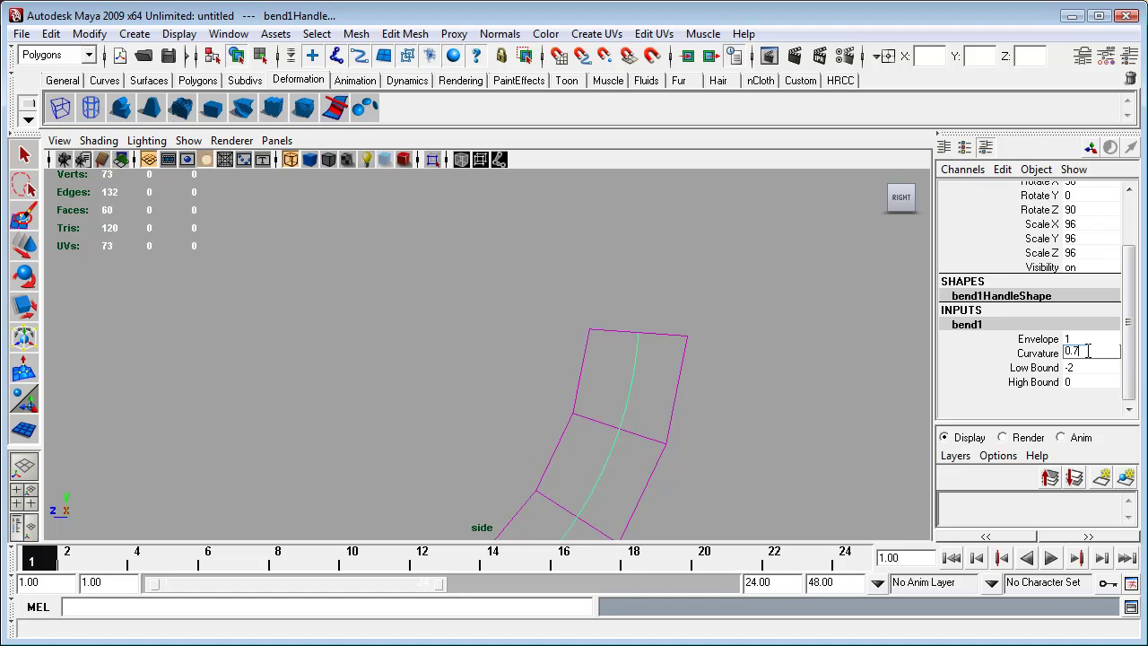
pyautogui.press('Return')
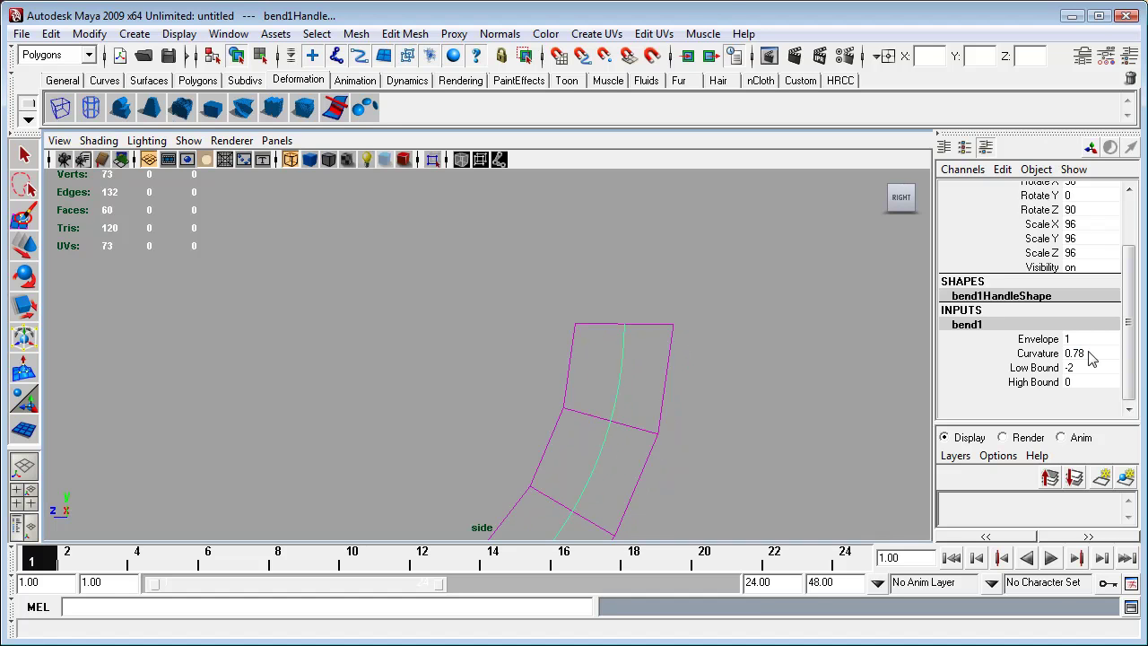
pyautogui.click(1092, 356)
pyautogui.click(1087, 351)
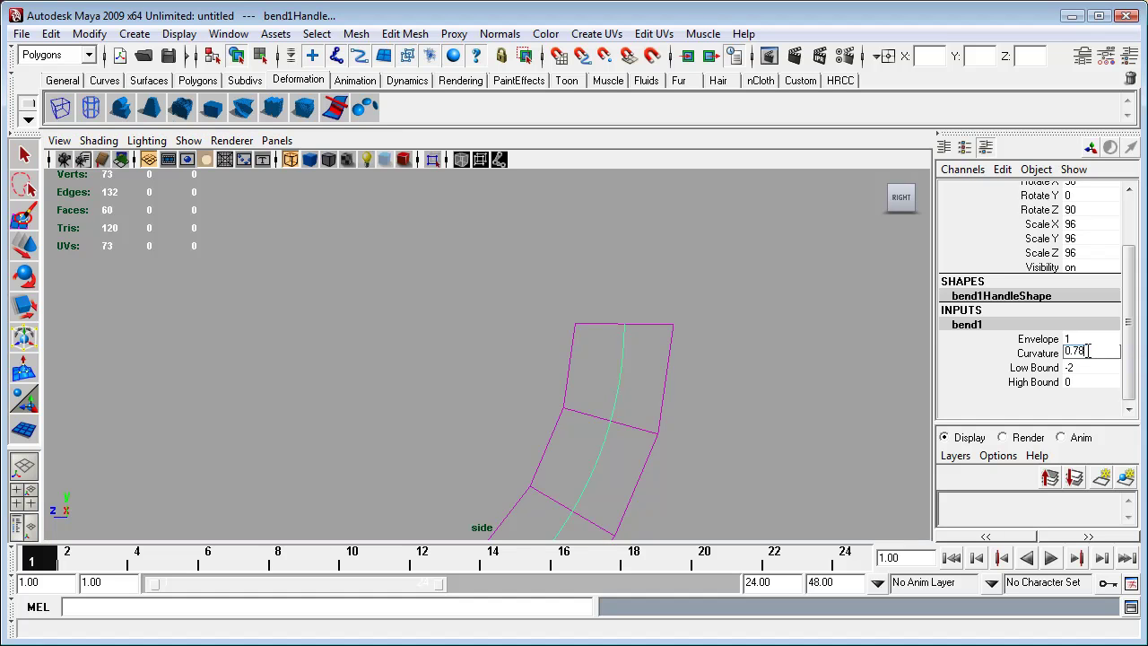
pyautogui.write('5')
pyautogui.press('Return')
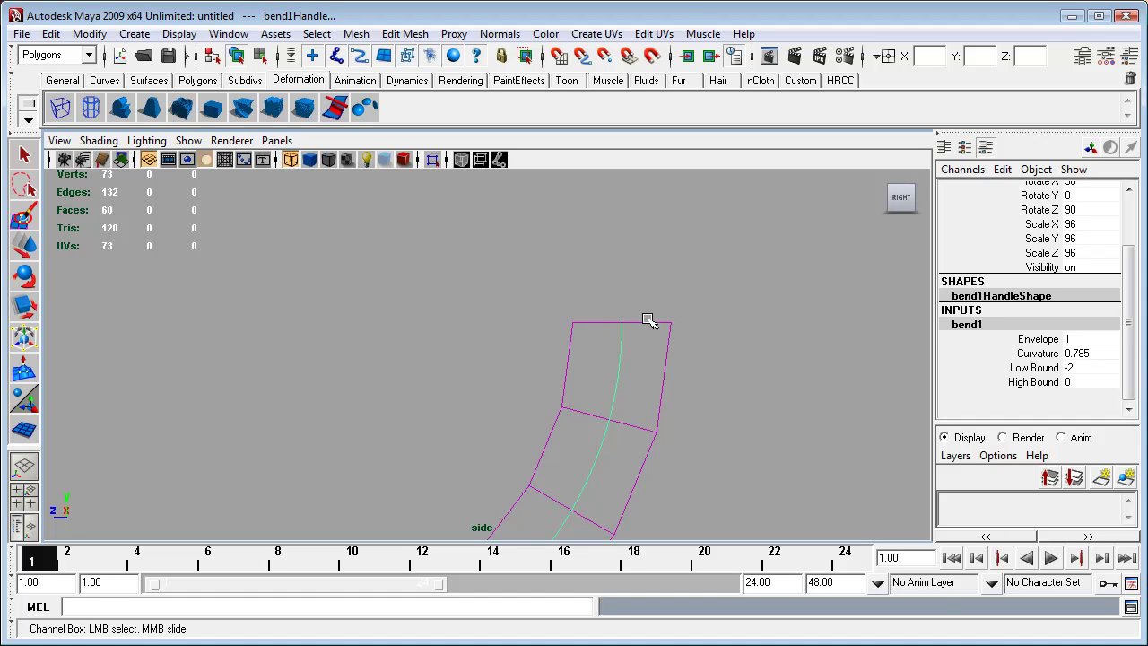
# - Zoom and pan the side view to inspect the curve ends and frame the whole curved slab
pyautogui.scroll(3, 768, 410)
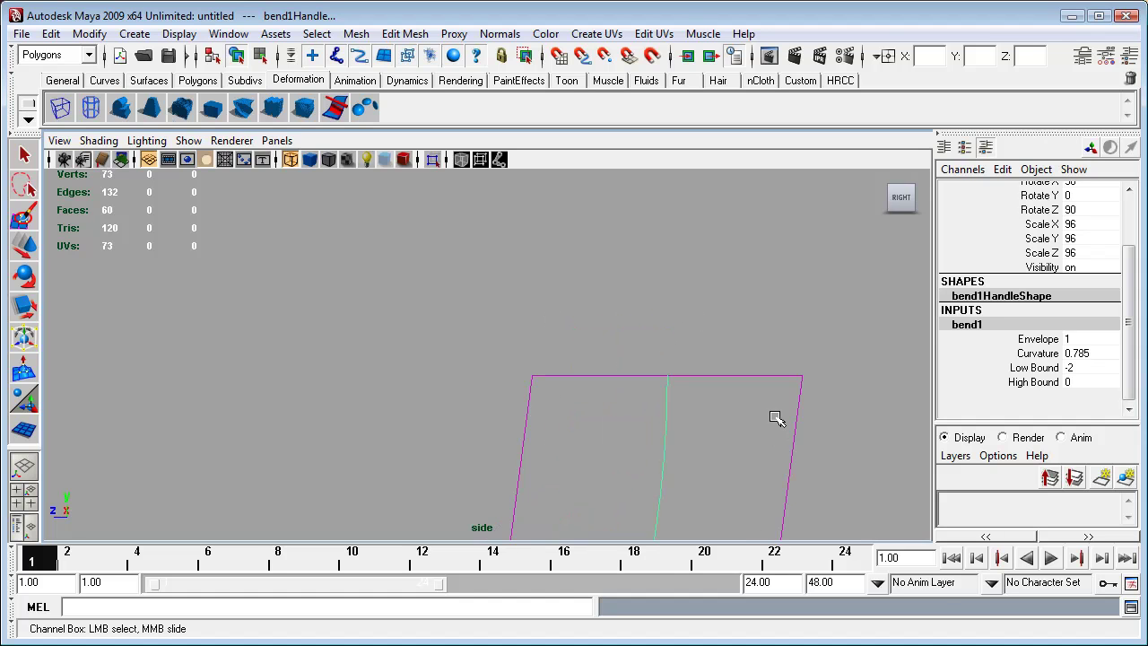
pyautogui.scroll(3, 768, 410)
pyautogui.keyDown('alt'); pyautogui.moveTo(847, 416); pyautogui.dragTo(568, 389, button='middle'); pyautogui.keyUp('alt')
pyautogui.scroll(3, 570, 390)
pyautogui.scroll(1, 574, 392)
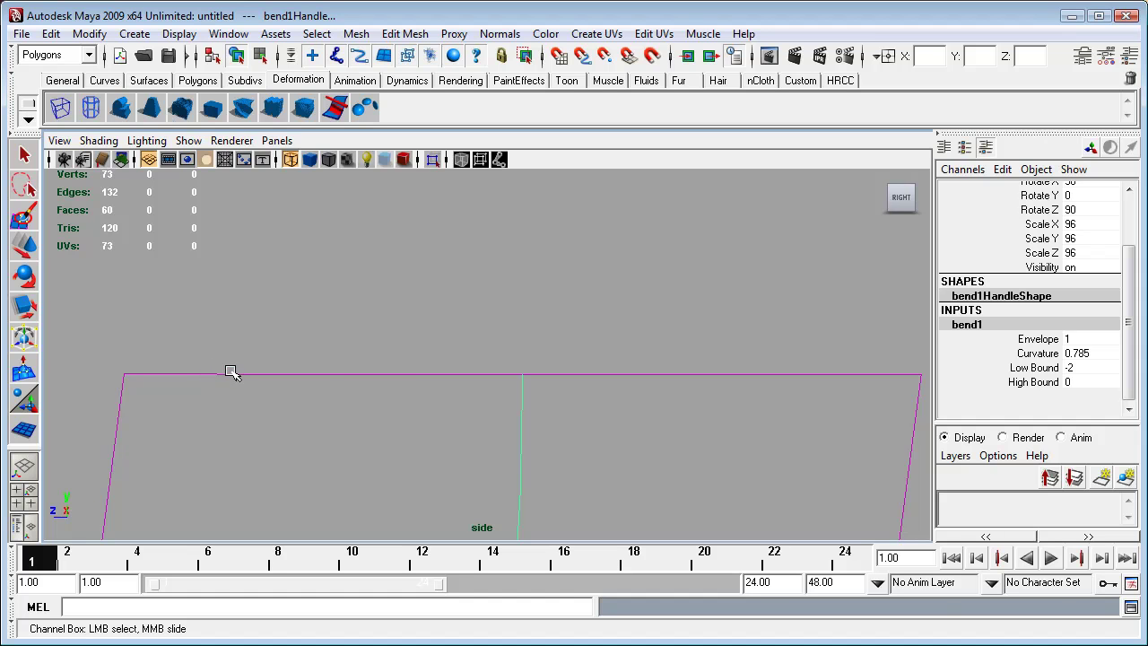
pyautogui.scroll(-8, 671, 394)
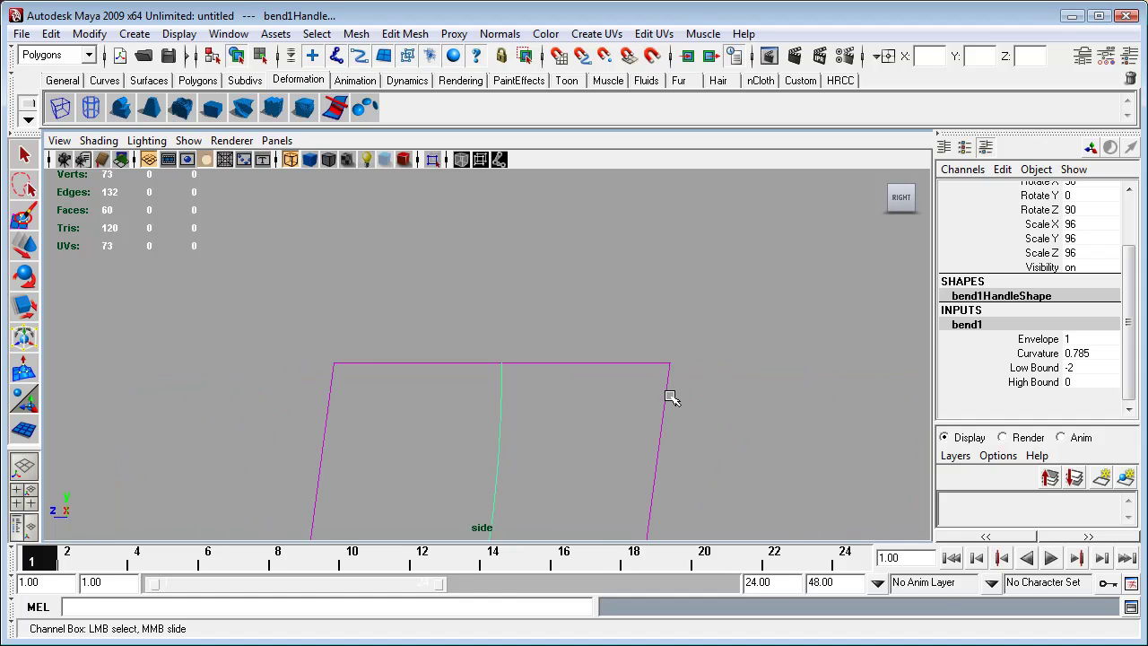
pyautogui.scroll(-3, 626, 428)
pyautogui.keyDown('alt'); pyautogui.moveTo(633, 455); pyautogui.dragTo(742, 337, button='middle'); pyautogui.keyUp('alt')
pyautogui.scroll(-3, 739, 336)
pyautogui.keyDown('alt'); pyautogui.moveTo(604, 422); pyautogui.dragTo(709, 350, button='middle'); pyautogui.keyUp('alt')
pyautogui.scroll(-1, 708, 350)
pyautogui.keyDown('alt'); pyautogui.moveTo(753, 391); pyautogui.dragTo(750, 385, button='middle'); pyautogui.keyUp('alt')
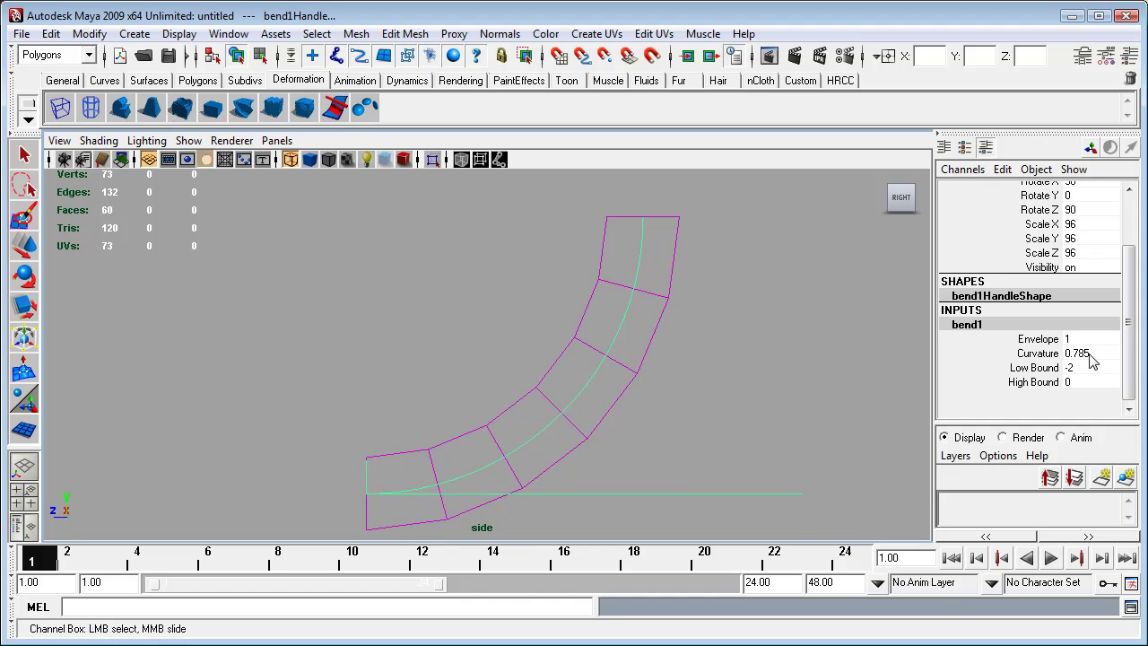
pyautogui.keyDown('alt'); pyautogui.moveTo(731, 416); pyautogui.dragTo(727, 398, button='middle'); pyautogui.keyUp('alt')
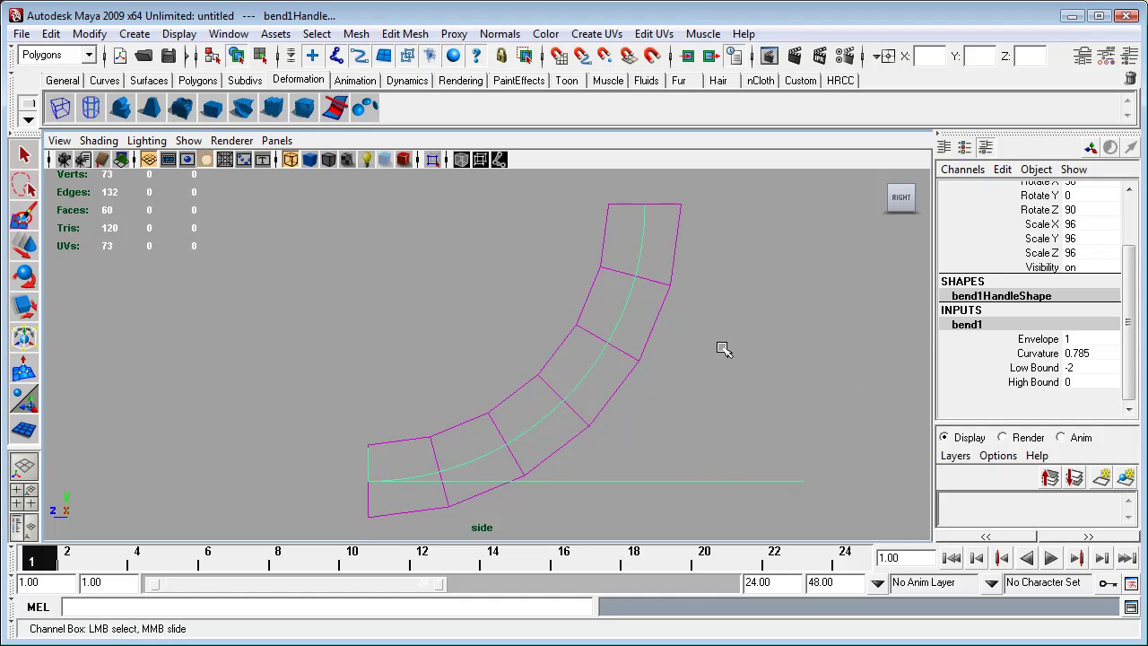